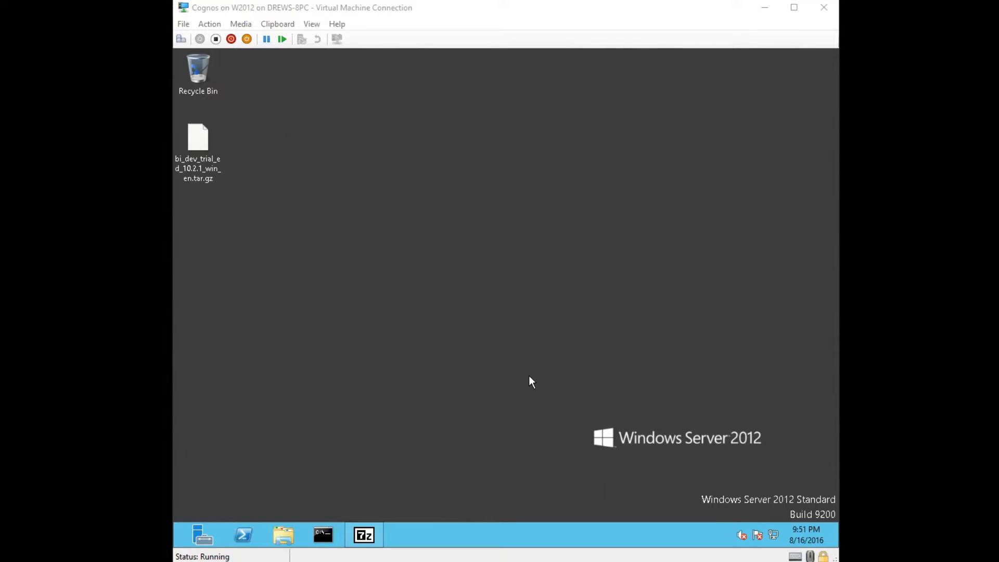
- Extract the Cognos trial .tar.gz with 7-Zip into a new cognos folder on the Desktop
left_click(202, 180)
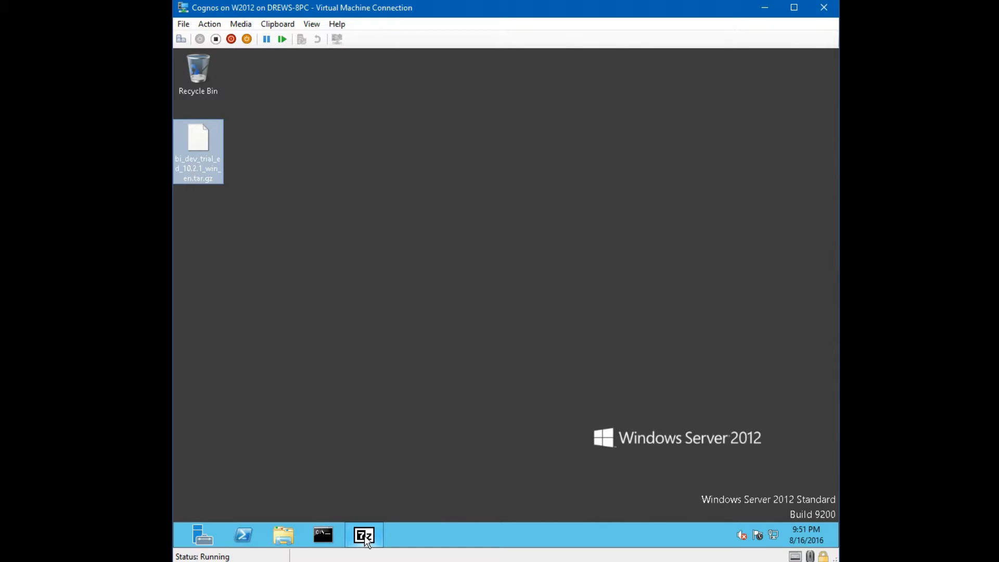
left_click(364, 536)
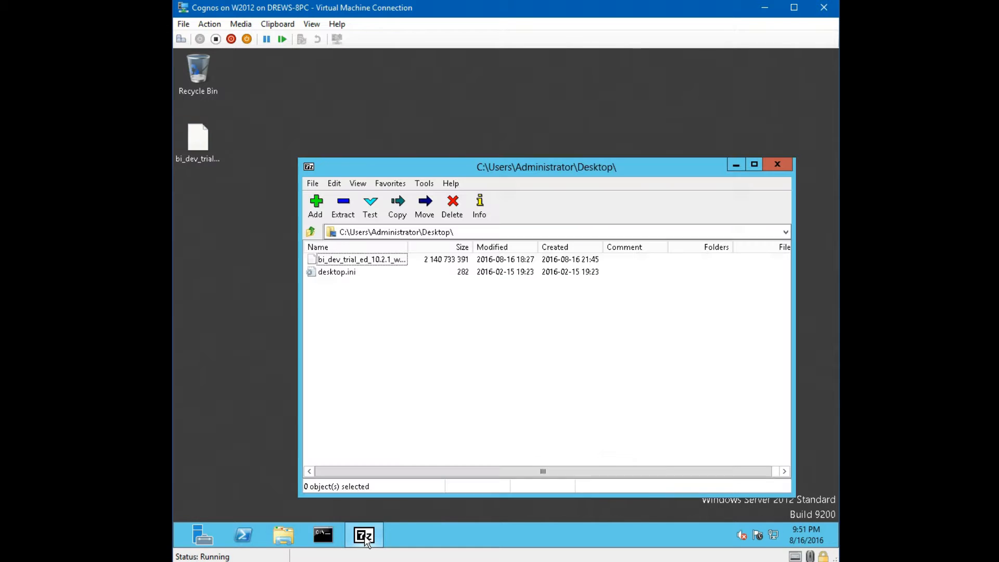
left_click(367, 260)
left_click(344, 207)
left_click(462, 224)
type("cognos")
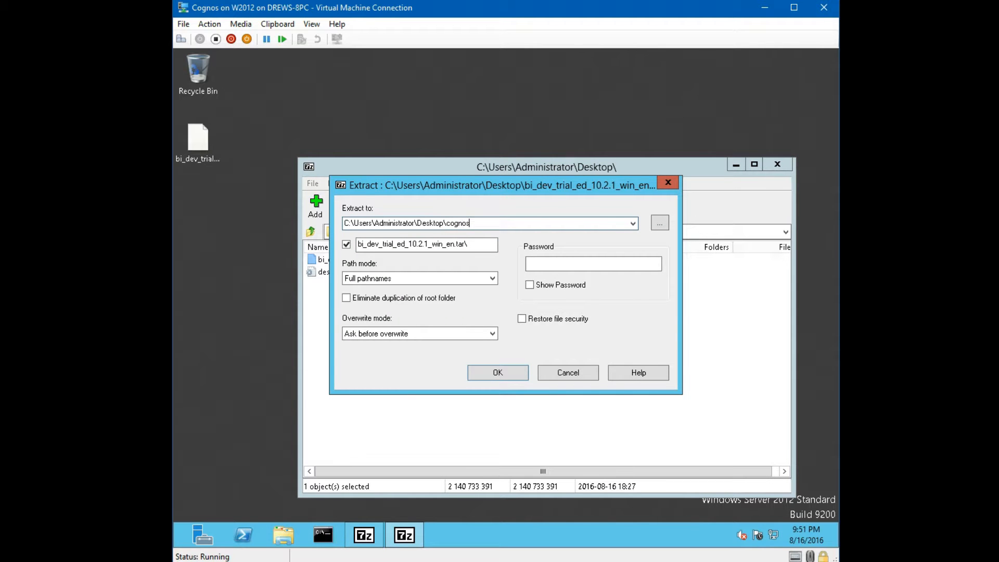
left_click(493, 374)
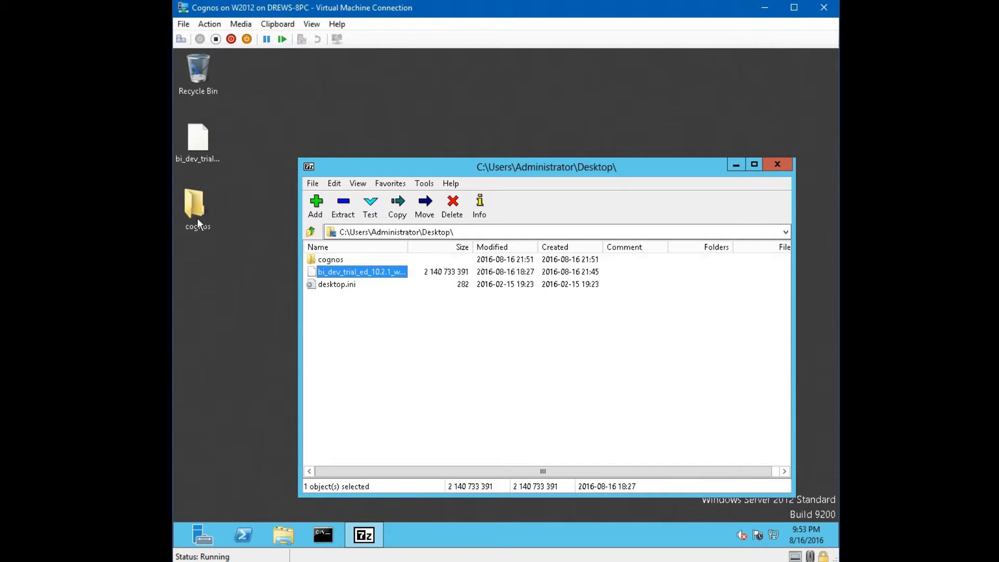
- Browse the new cognos folder in Explorer down to the extracted bi_dev_trial_ed_10.2.1_win_en.tar
left_click(198, 221)
double_click(198, 218)
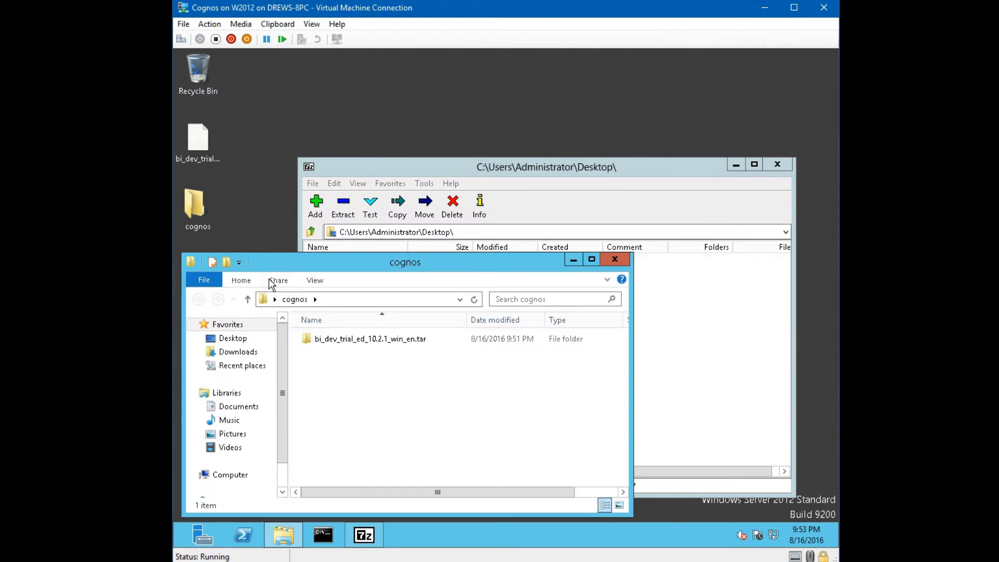
left_click(339, 341)
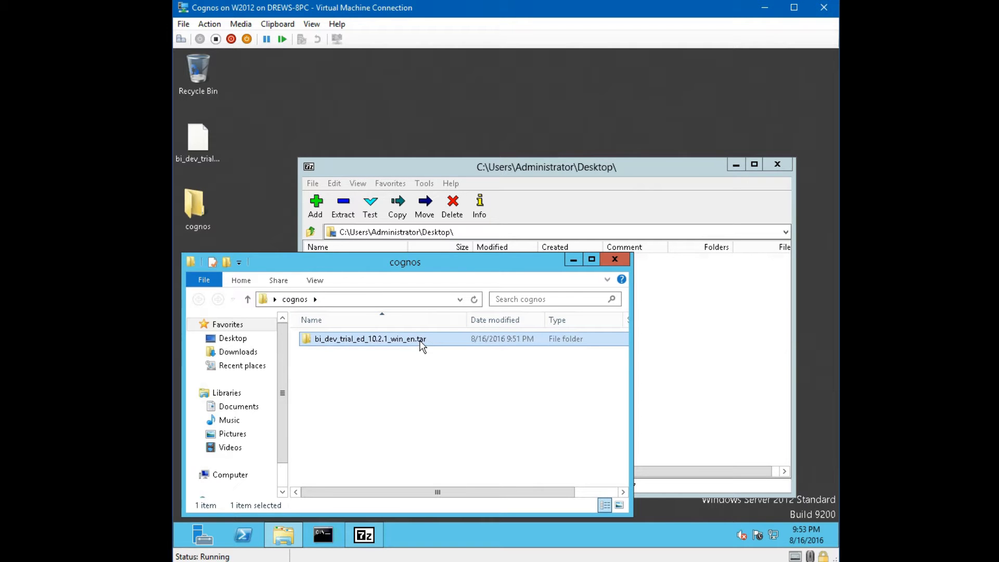
double_click(422, 341)
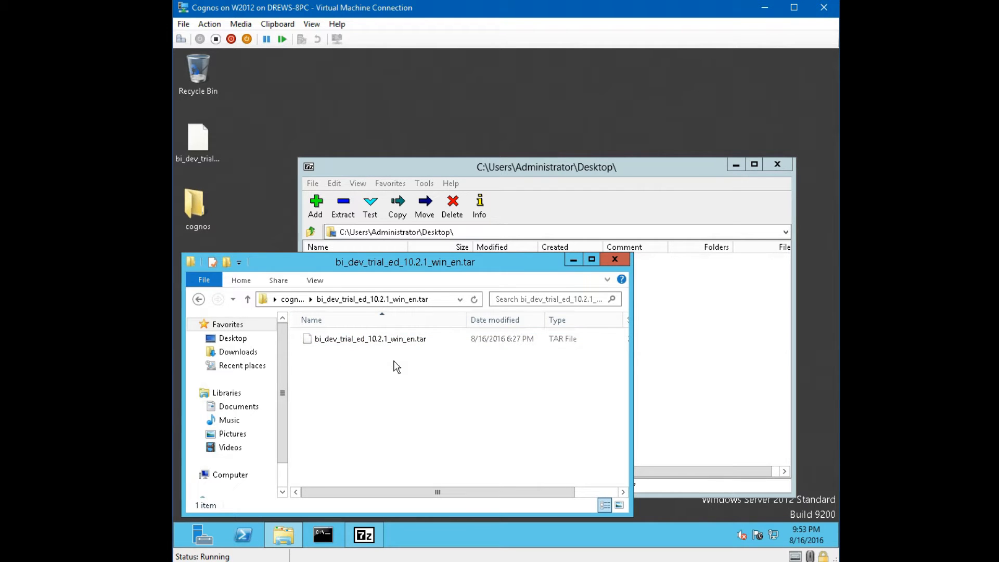
left_click(419, 340)
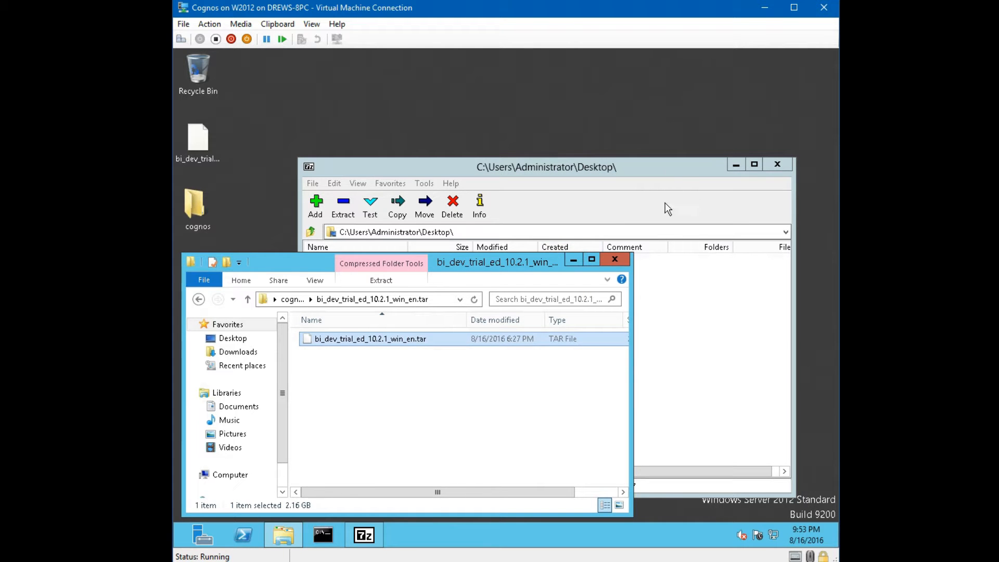
mouse_move(667, 167)
left_mouse_down()
mouse_move(669, 380)
mouse_move(665, 159)
left_mouse_up()
- Open the cognos folder in 7-Zip, widen the Name column, and dismiss the extract error
double_click(338, 247)
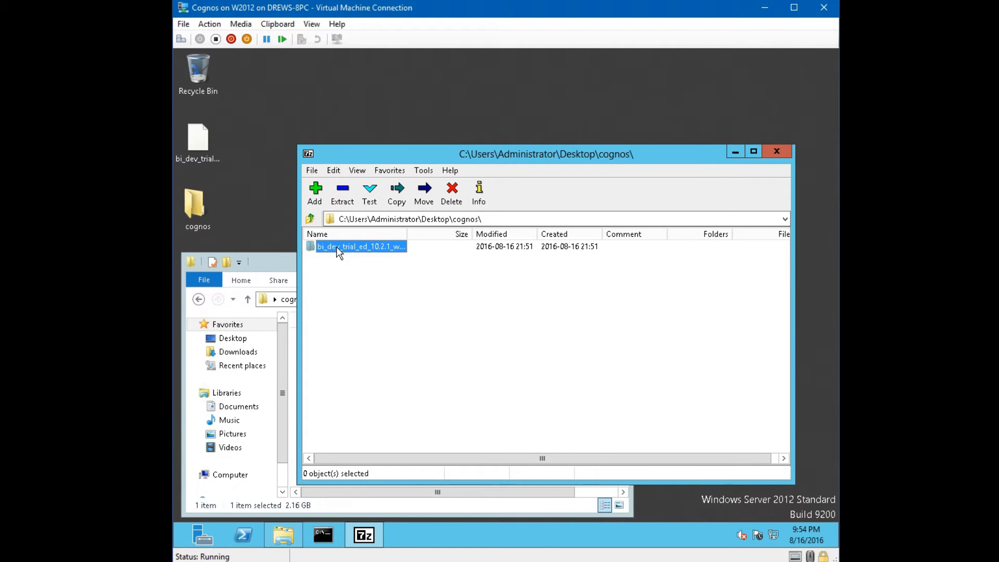
left_click_drag(407, 234, 459, 234)
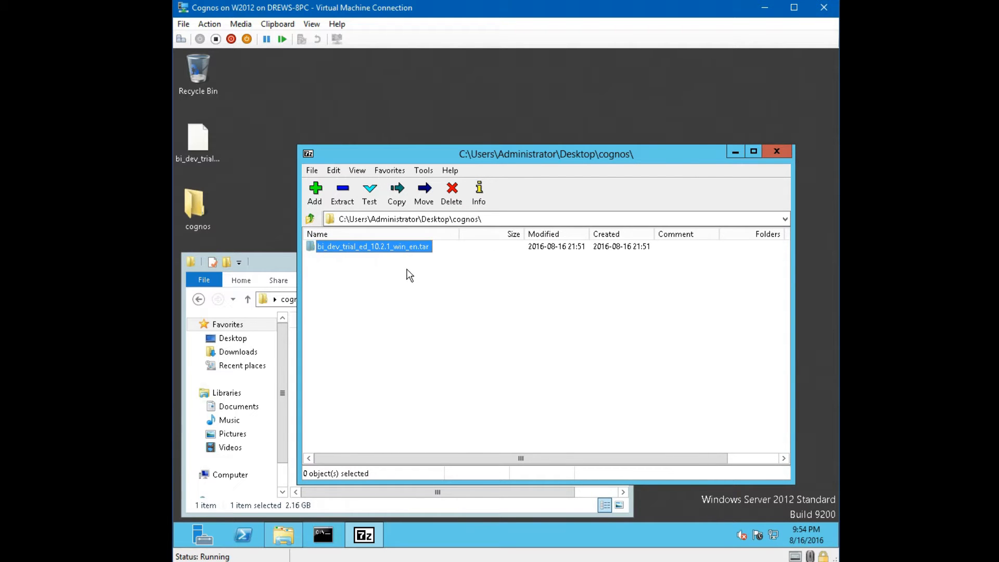
left_click(416, 274)
left_click(387, 253)
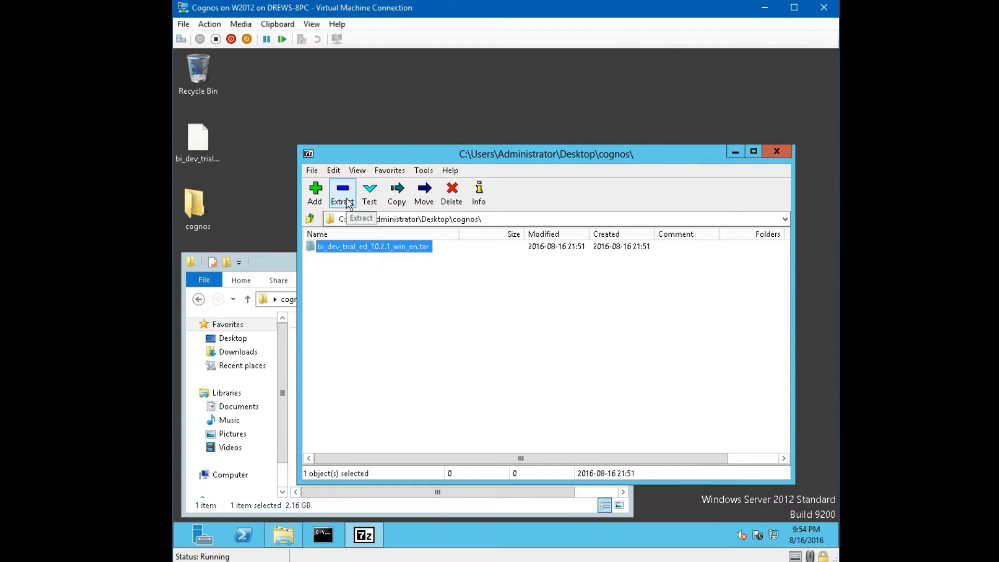
left_click(344, 197)
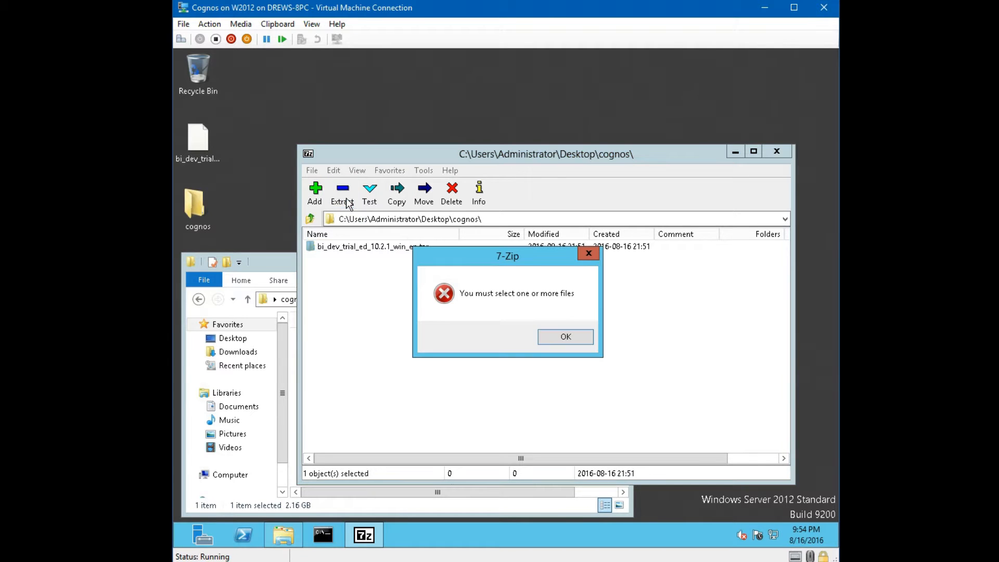
left_click(554, 337)
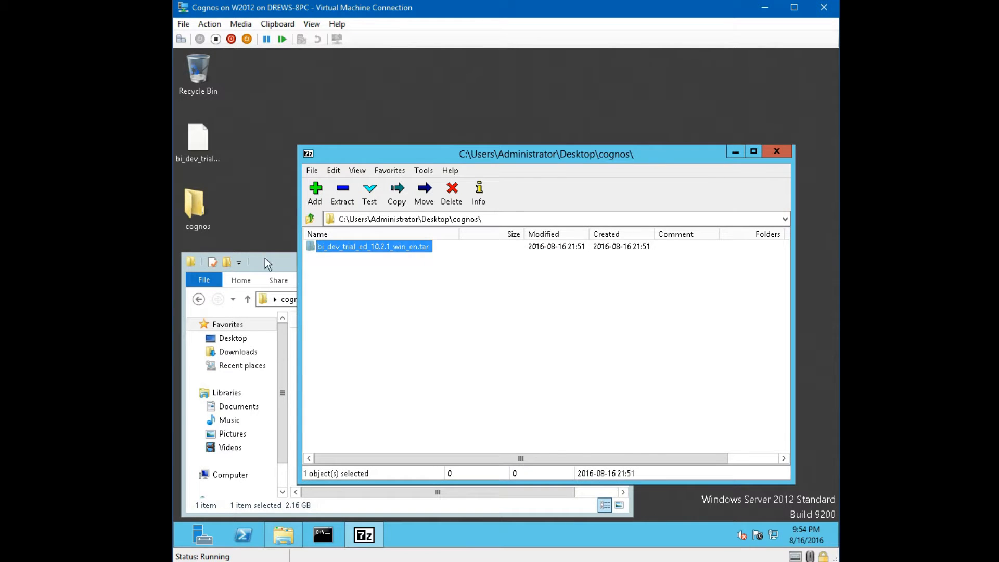
- Close the Explorer window and unpack bi_dev_trial_ed_10.2.1_win_en.tar in 7-Zip
left_click(267, 265)
left_click(618, 261)
left_click(401, 309)
double_click(380, 248)
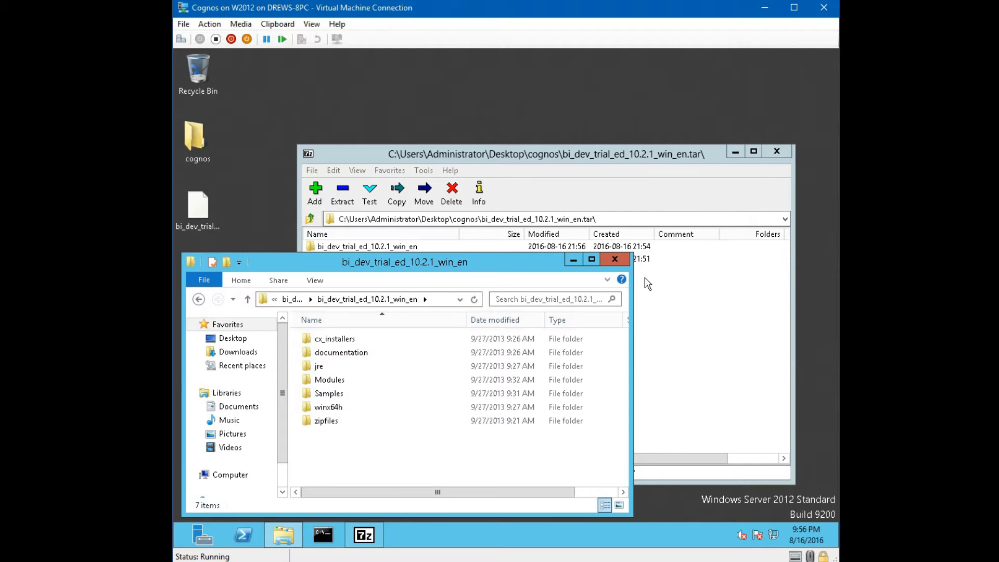
- Run issetup from the extracted winx64h folder to launch the Cognos installer
left_click(391, 406)
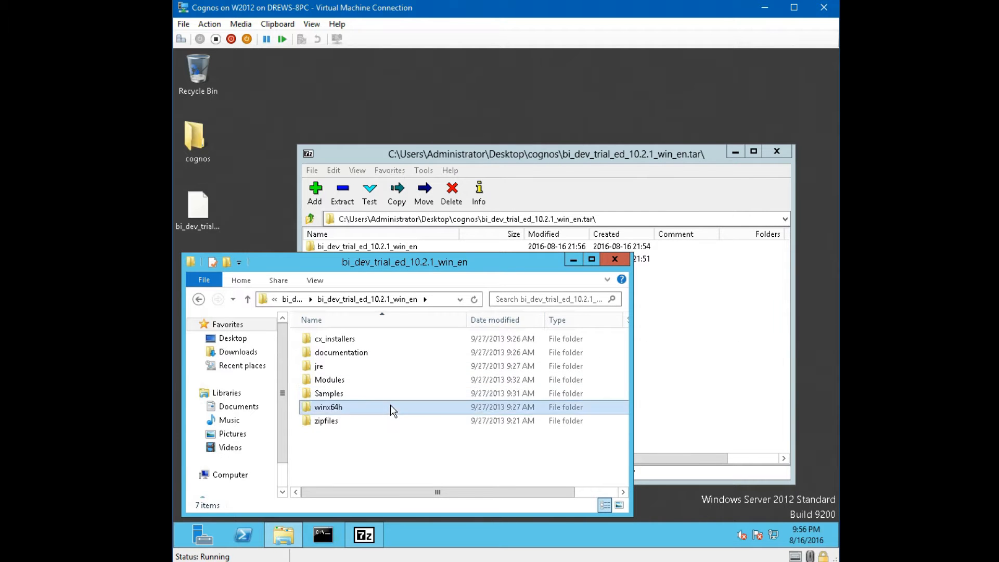
double_click(391, 408)
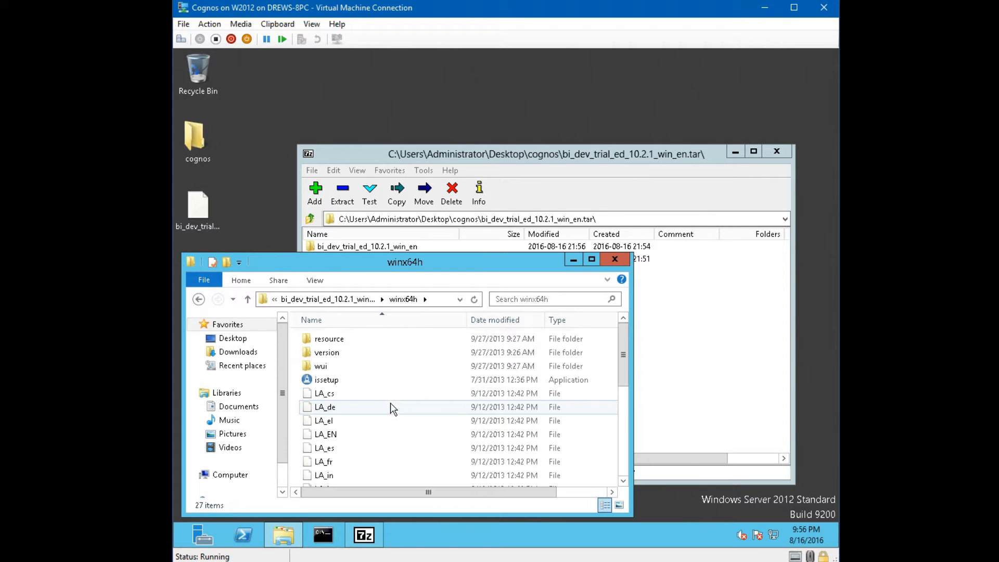
left_click(386, 384)
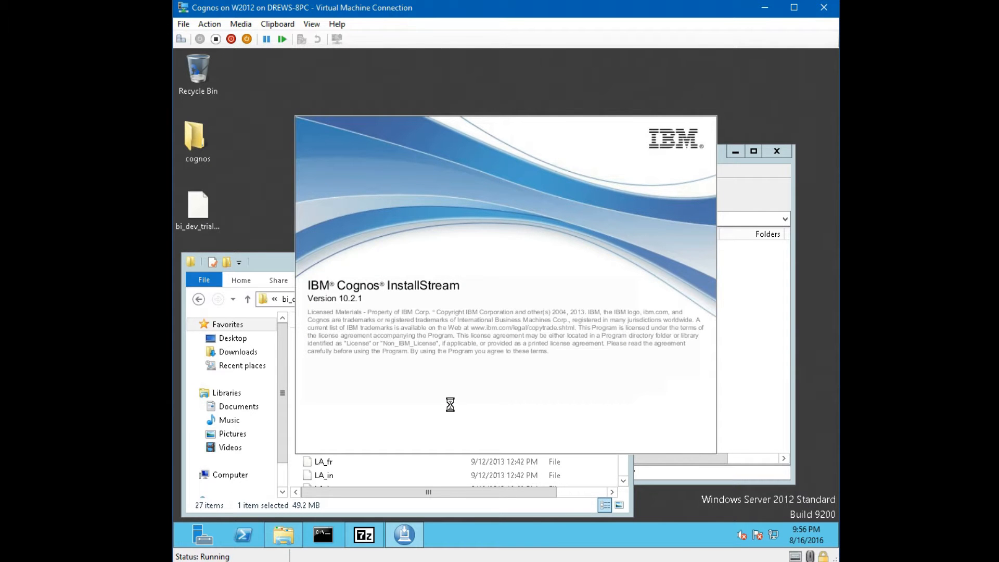
- Close 7-Zip, accept the licence, and keep the default install directory and shortcut folder
left_click(778, 172)
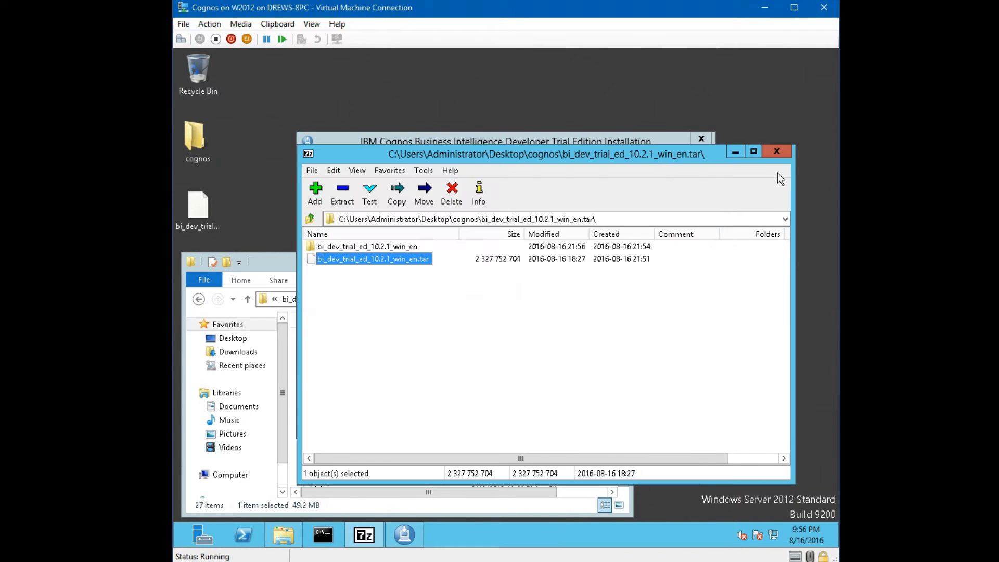
left_click(775, 151)
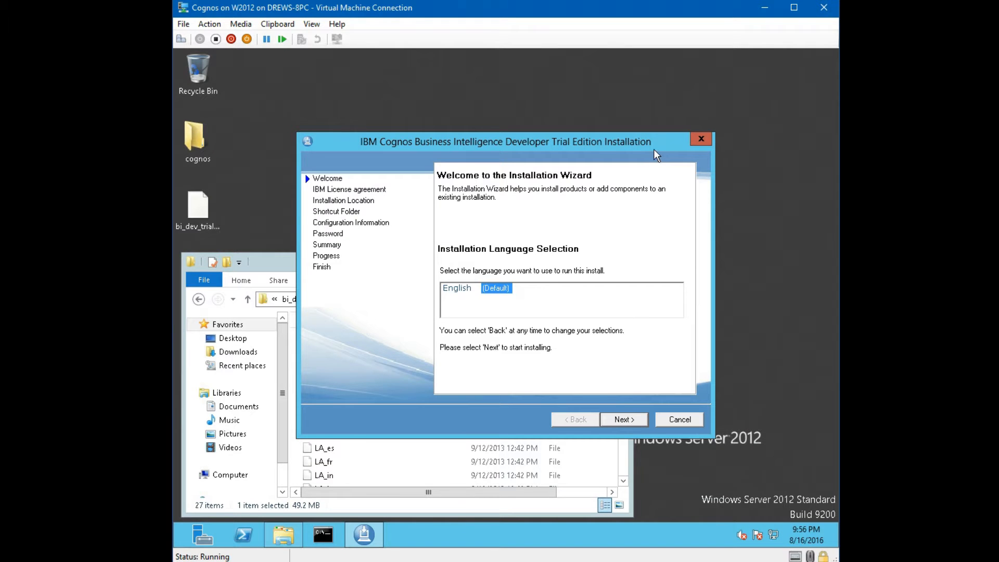
left_click(618, 418)
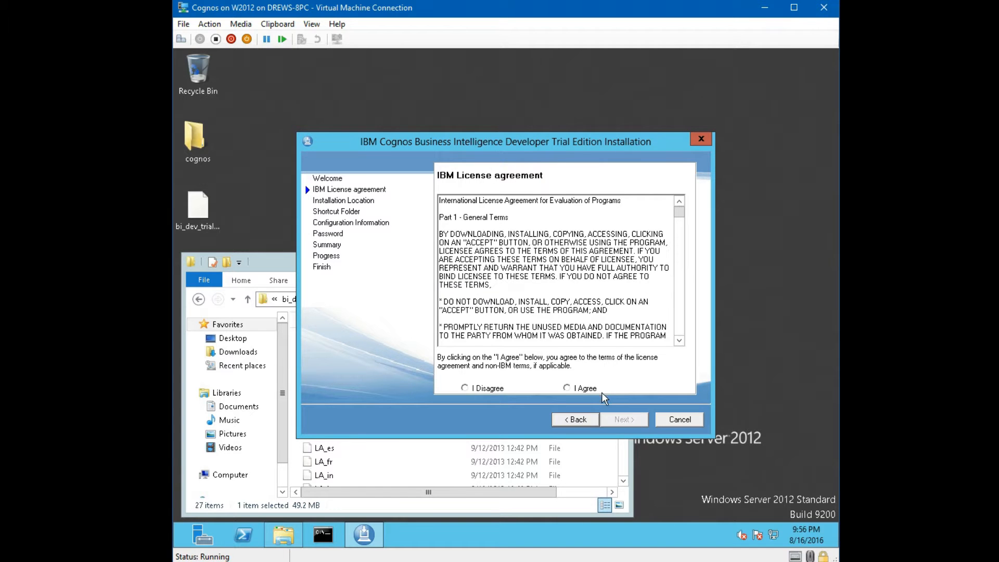
left_click(594, 389)
left_click(622, 420)
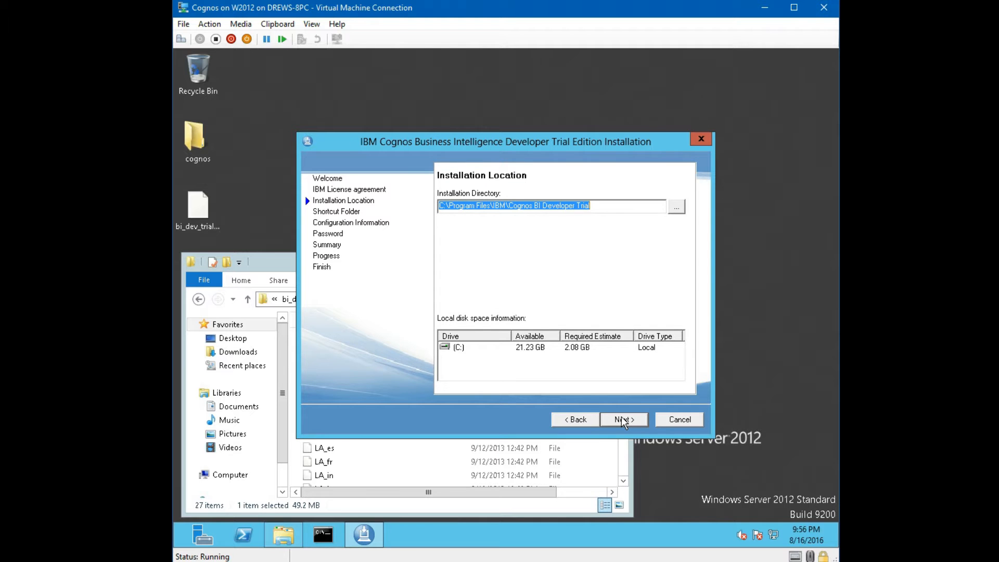
left_click(623, 421)
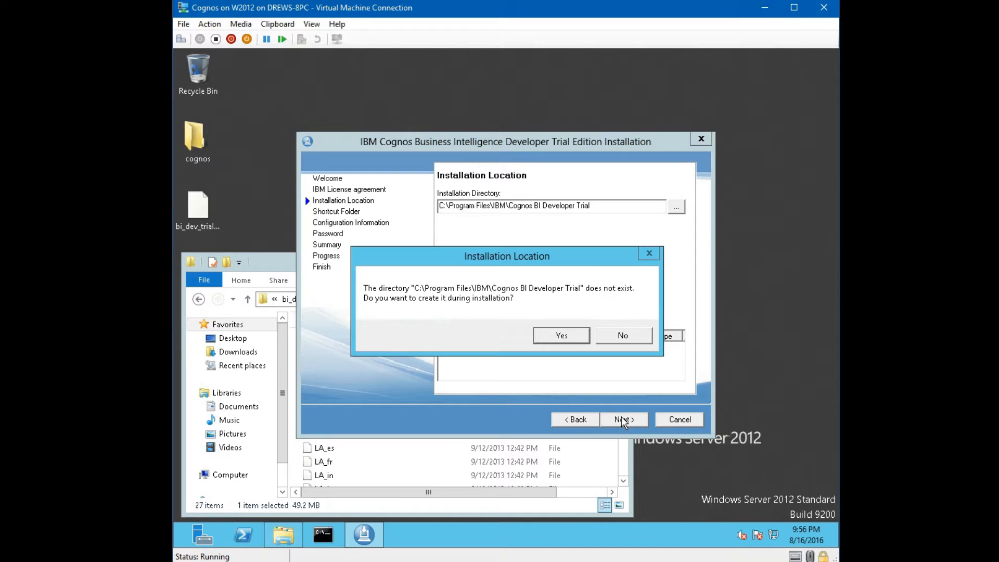
left_click(560, 336)
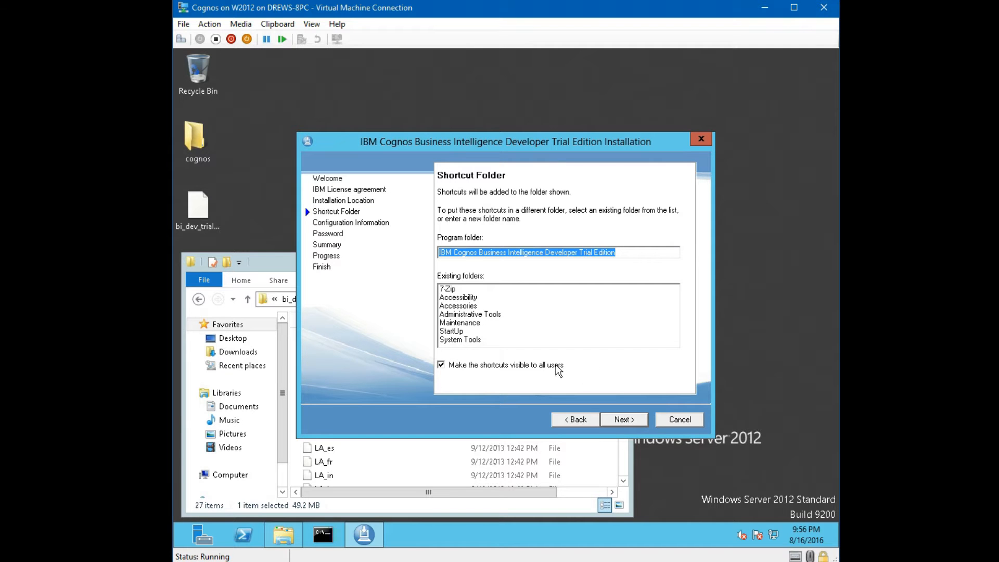
left_click(623, 421)
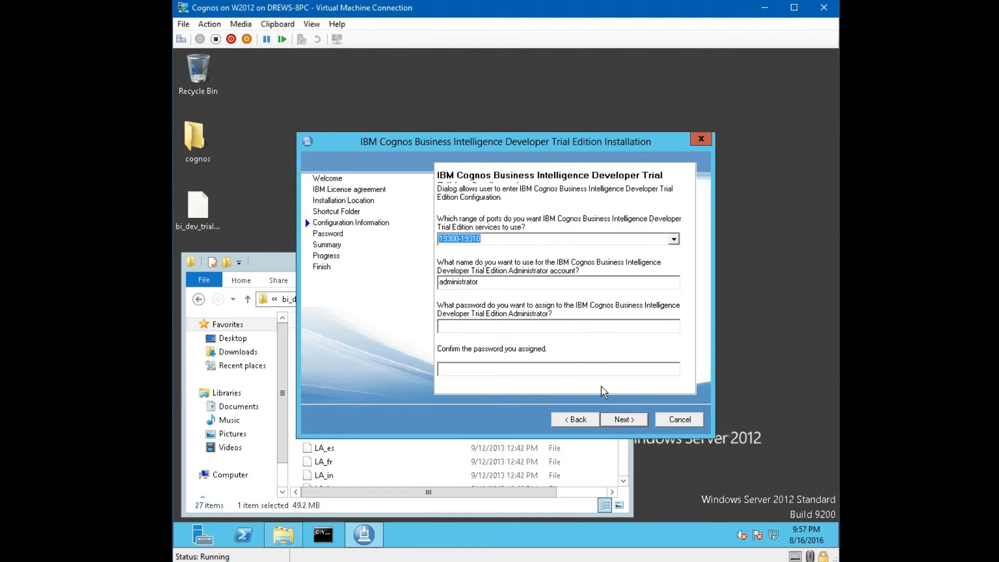
- Enter the Cognos administrator password and confirm the service Windows account password
left_click(530, 330)
type("******")
key("ctrl+a")
type("********")
key("Tab")
type("********")
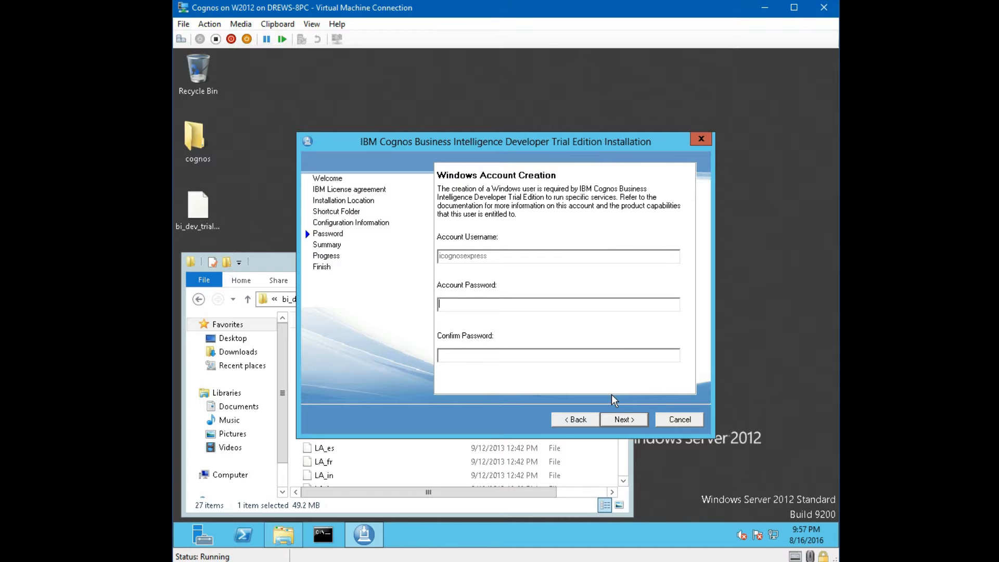
type("****************")
- Review the Pre-Installation Summary, install all 71 components, and finish the wizard
left_click(630, 420)
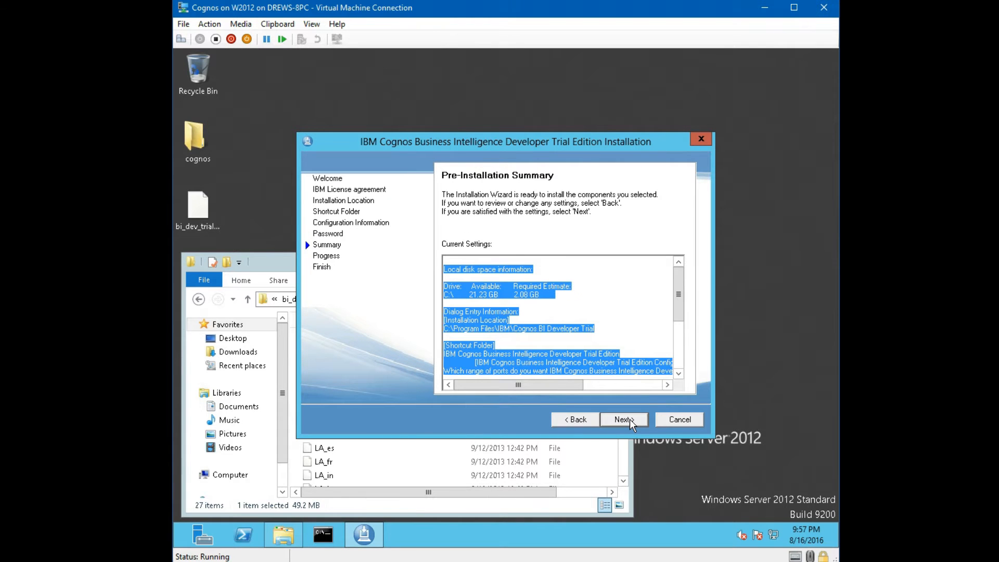
left_click_drag(683, 316, 686, 359)
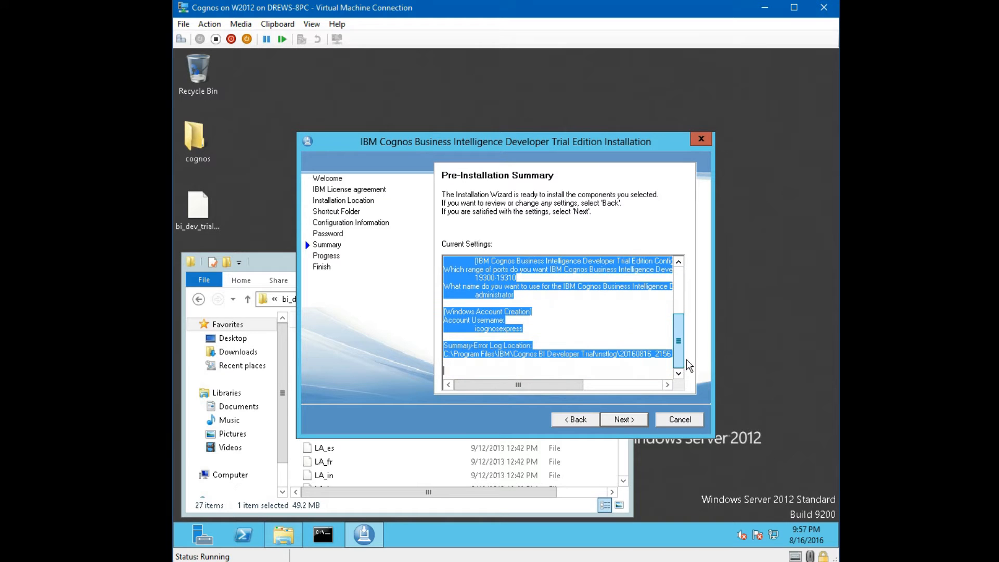
left_click(627, 418)
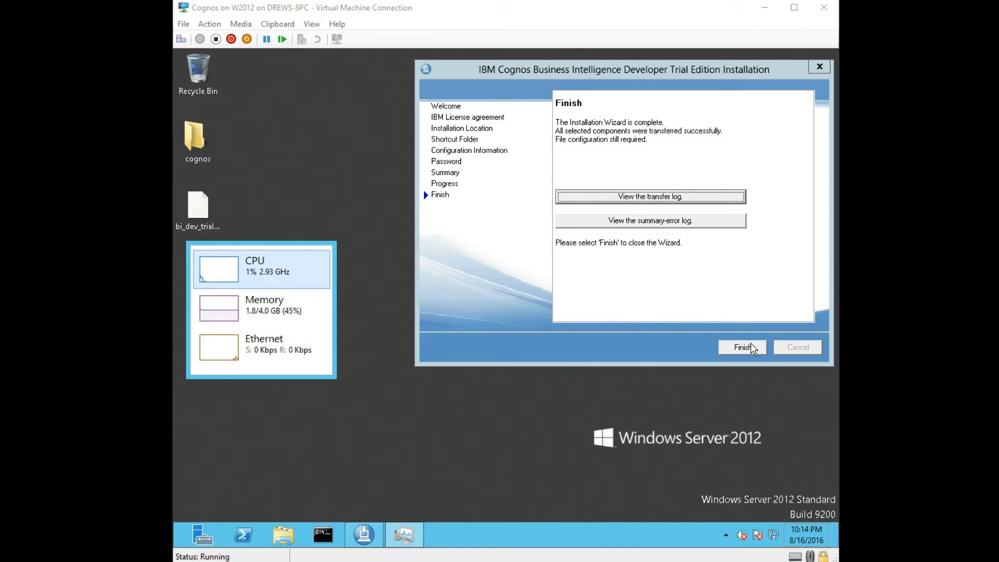
left_click(707, 288)
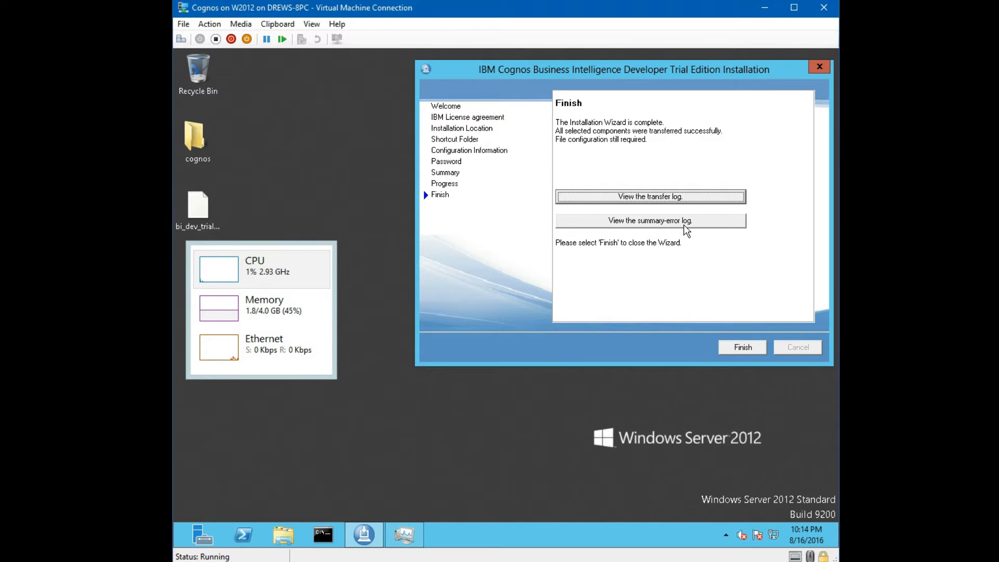
left_click(727, 348)
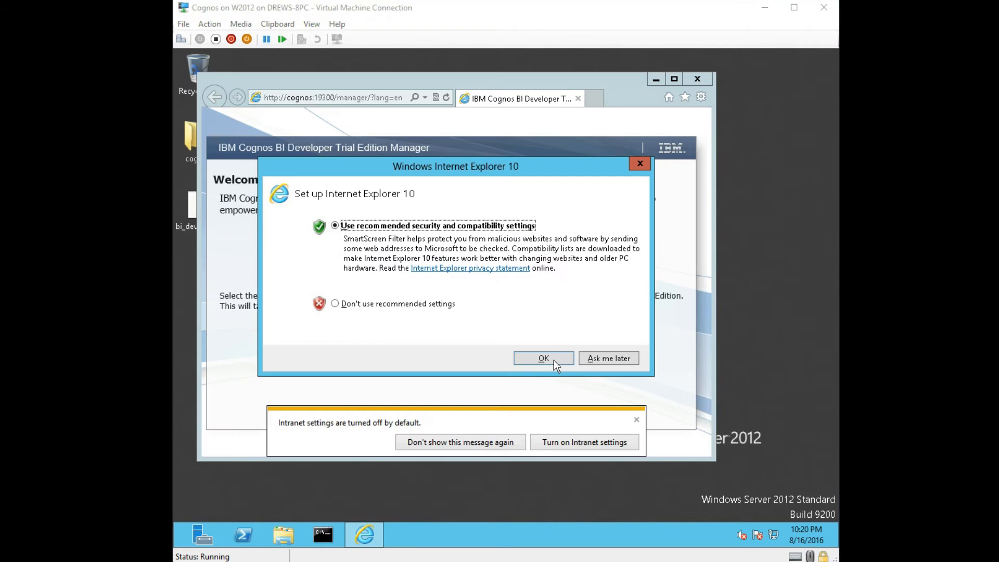
- Enable Intranet settings in Internet Explorer and maximize the Cognos Manager welcome page
left_click(554, 360)
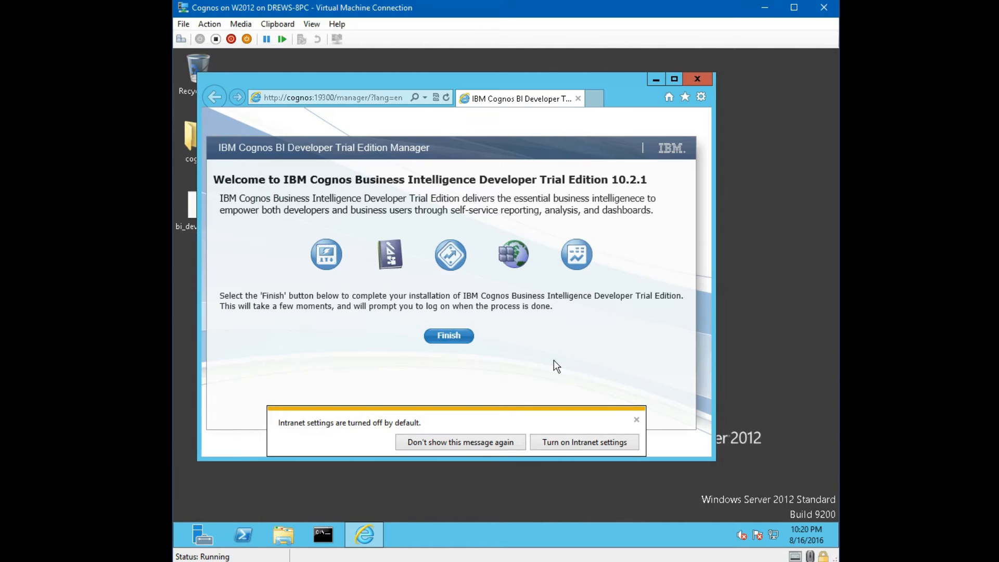
left_click(555, 445)
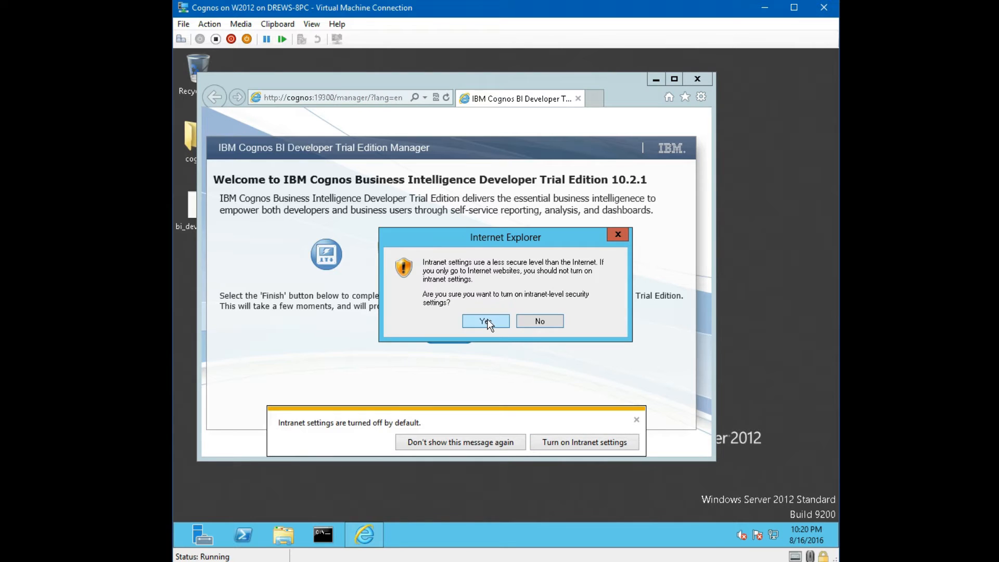
left_click(486, 321)
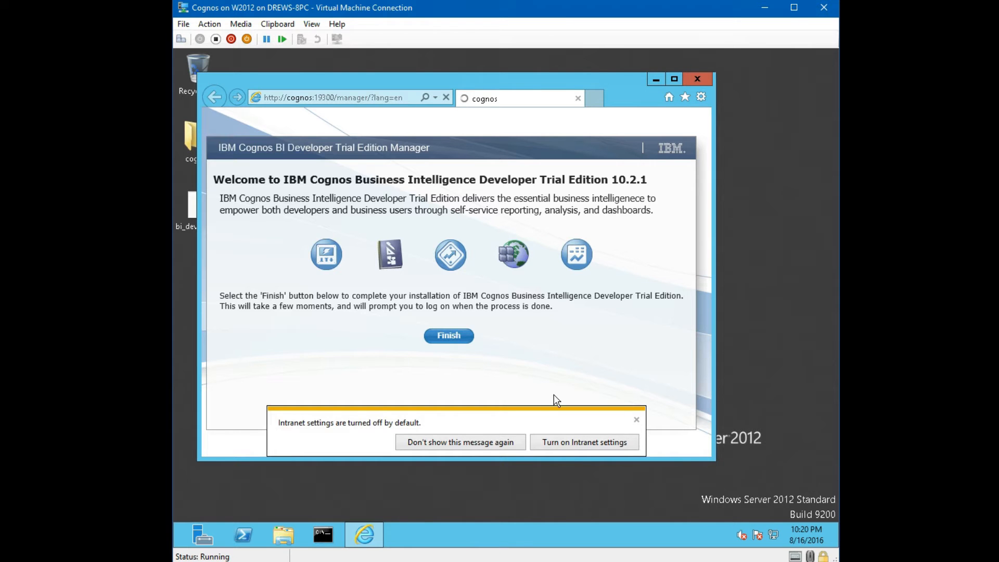
left_click(573, 445)
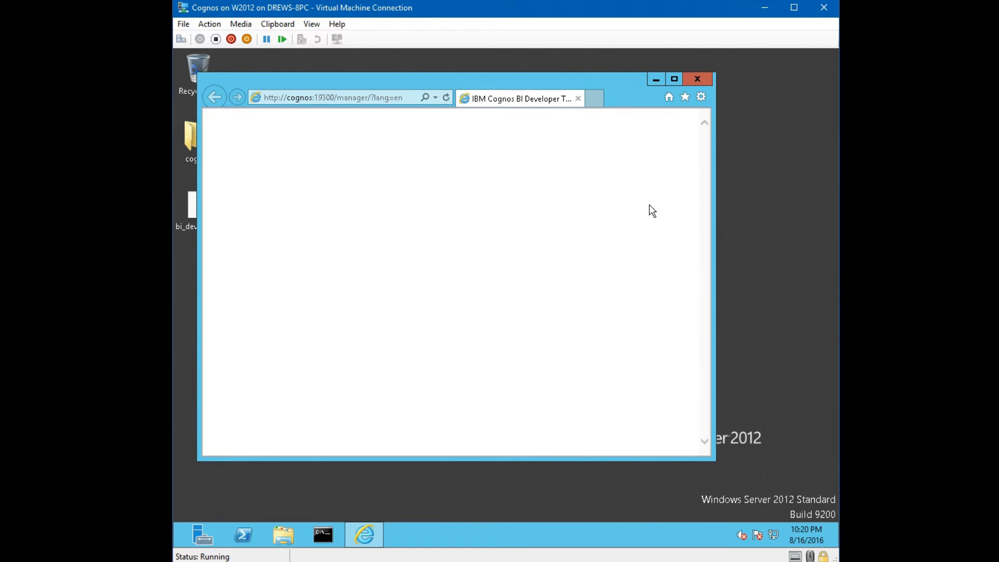
left_click(674, 79)
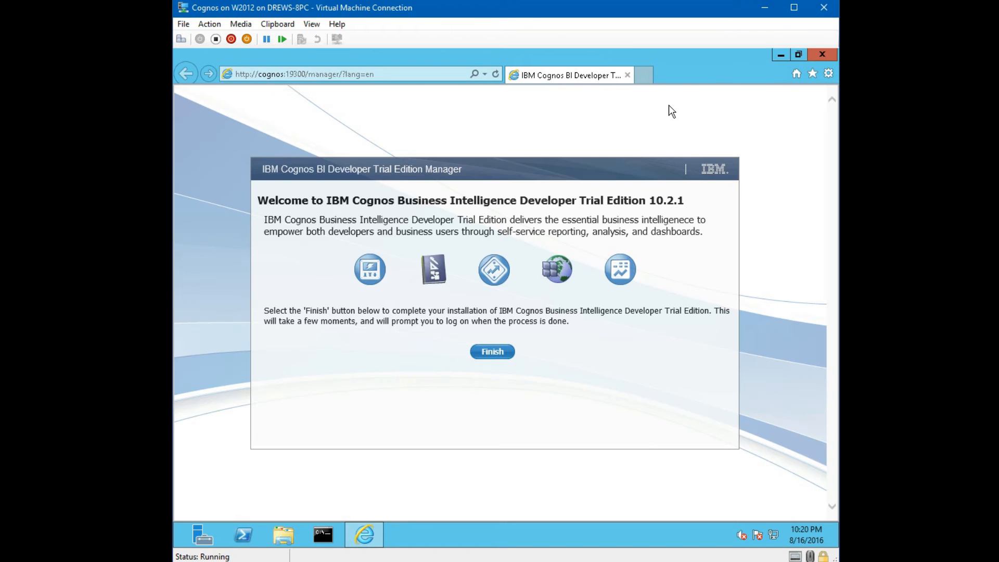
- Start the Manager component installation and track its progress by refreshing the log events
left_click(510, 359)
left_click(501, 356)
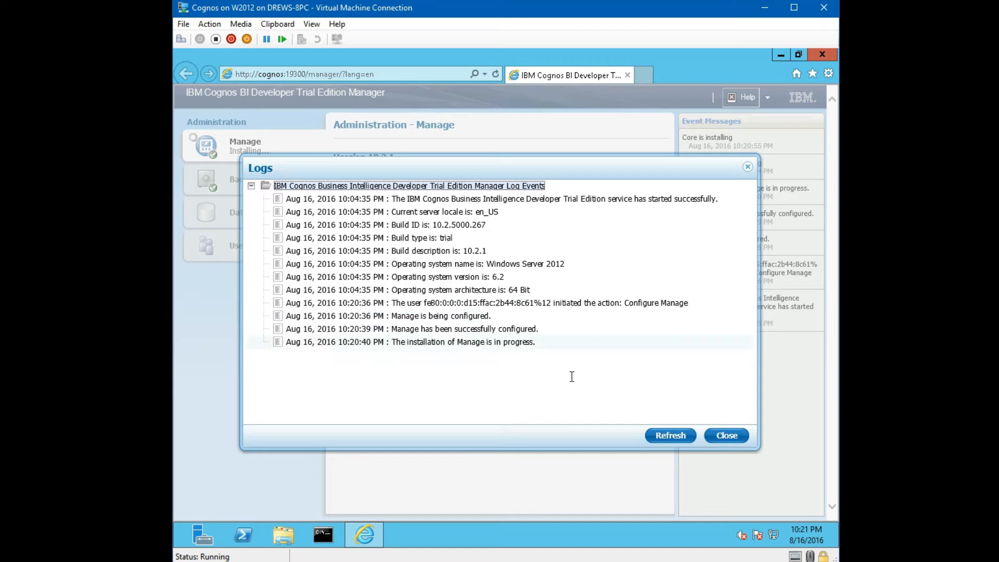
left_click(666, 440)
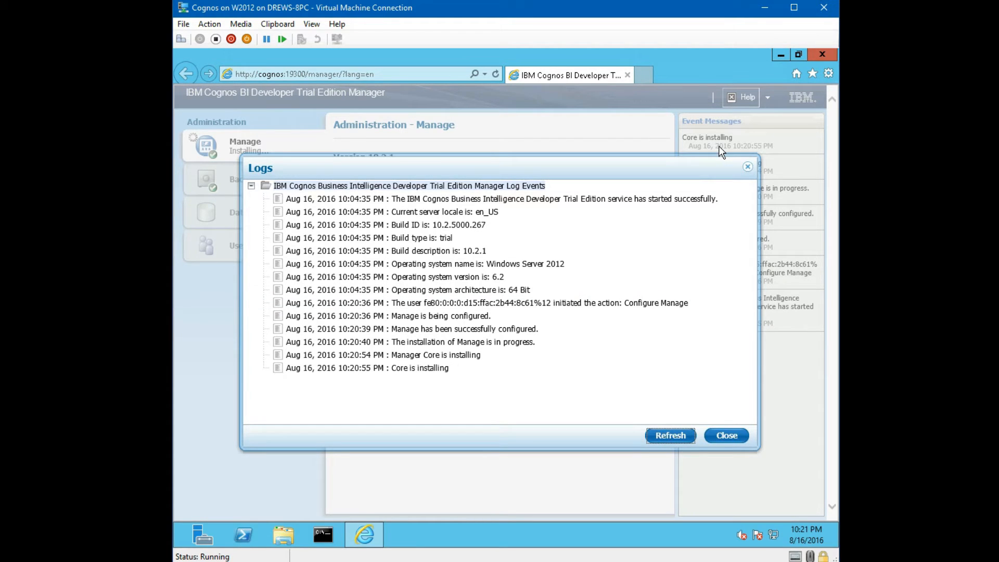
left_click(733, 437)
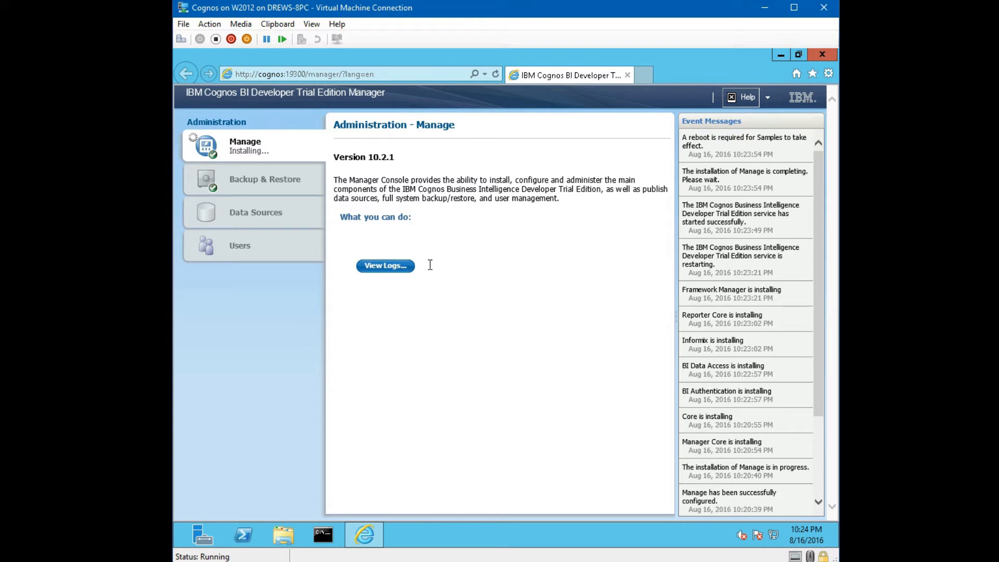
left_click(402, 270)
scroll(520, 372, "down", 4)
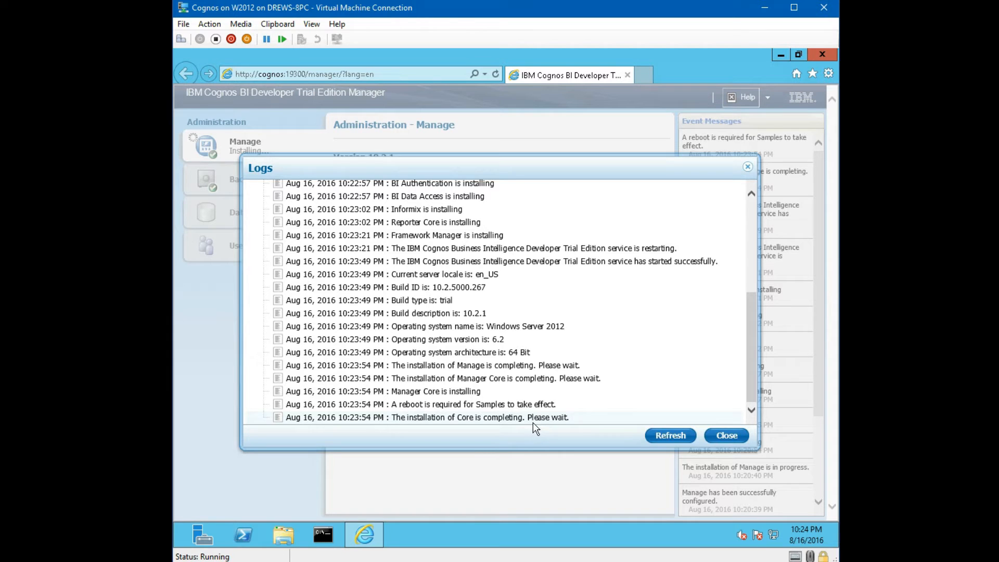
left_click(668, 436)
scroll(604, 420, "down", 5)
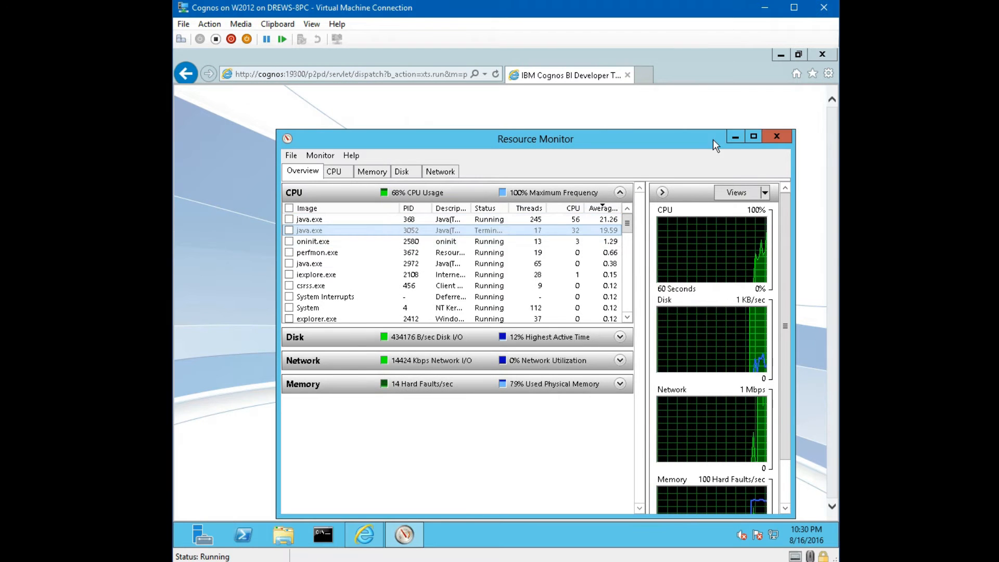
- Close Resource Monitor and log on to the Manager as administrator
left_click(768, 136)
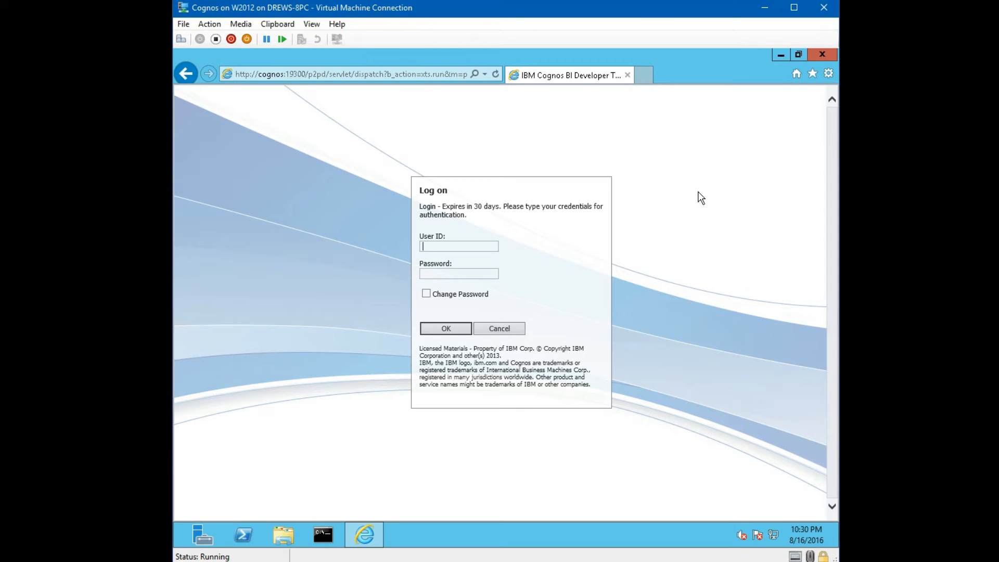
type("administrator")
key("Tab")
type("********")
left_click(447, 330)
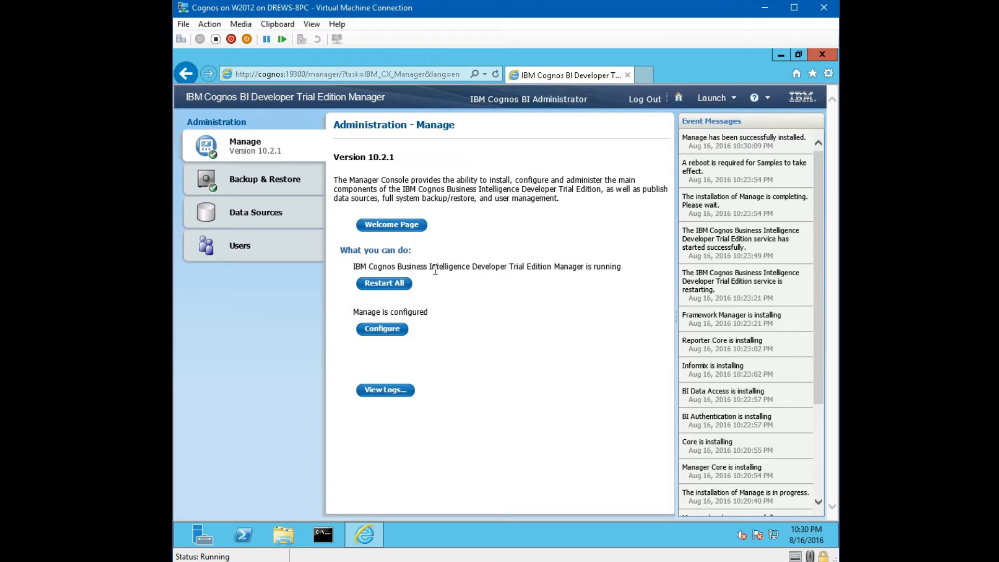
- Confirm in the log events that Manage installed successfully, then close Internet Explorer
left_click(400, 394)
scroll(518, 364, "down", 10)
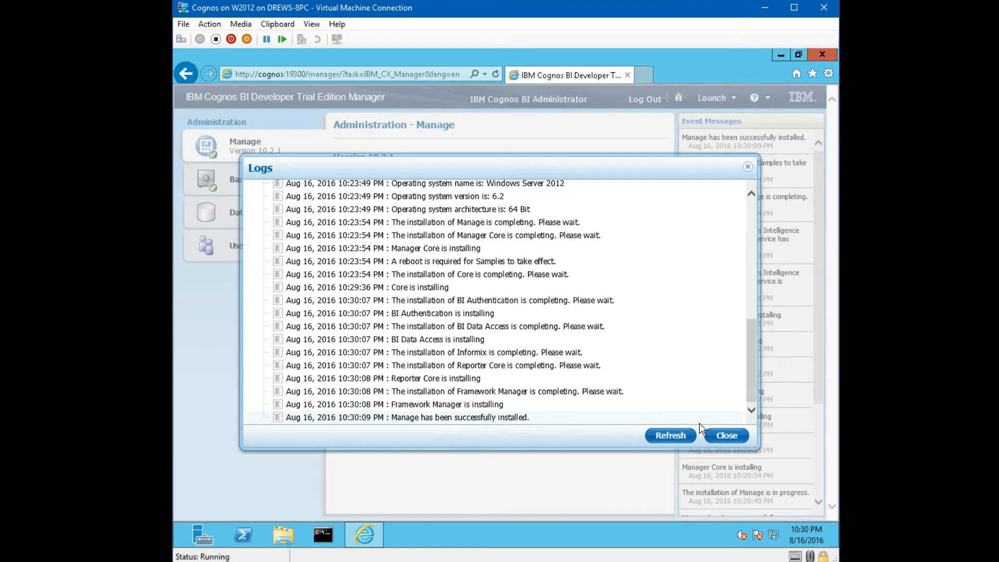
left_click(727, 435)
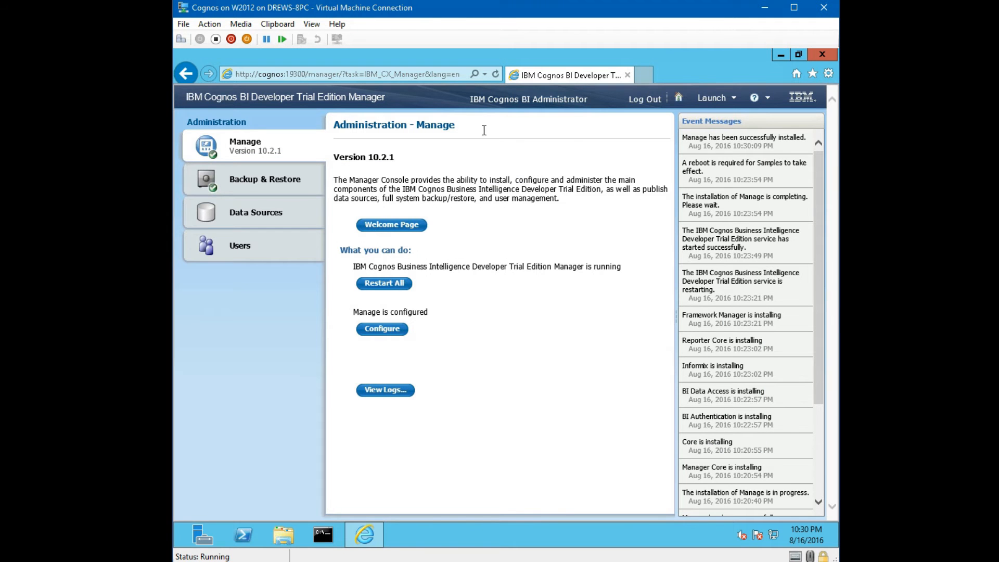
left_click(823, 54)
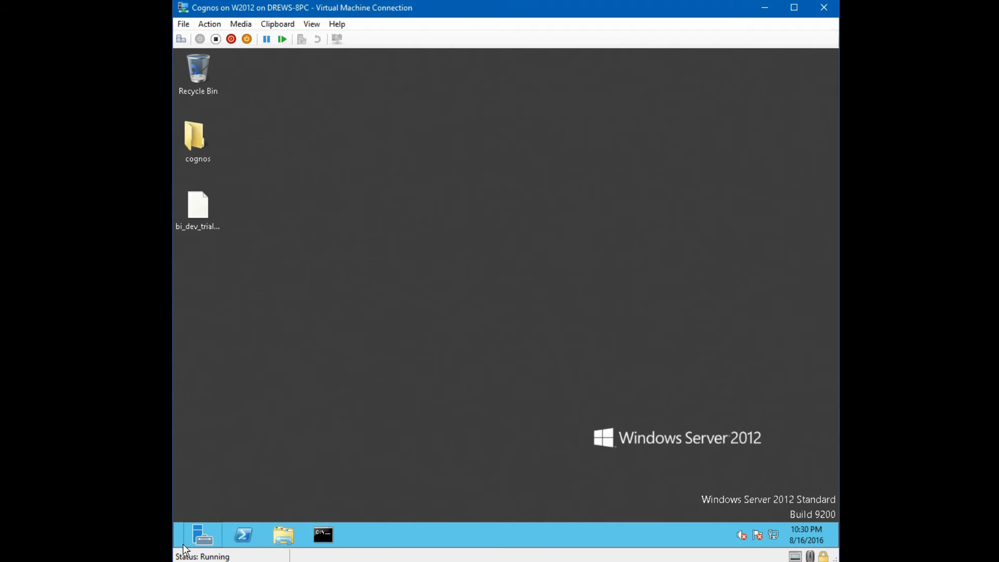
- Restart the server from Charms Settings, then relaunch the Manager Console tile from Start
mouse_move(837, 546)
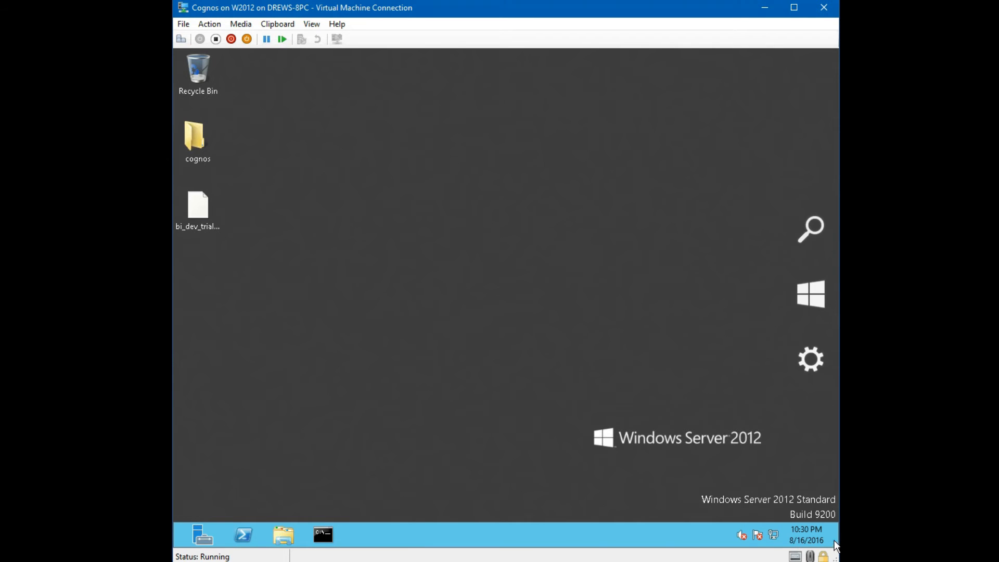
left_click(820, 386)
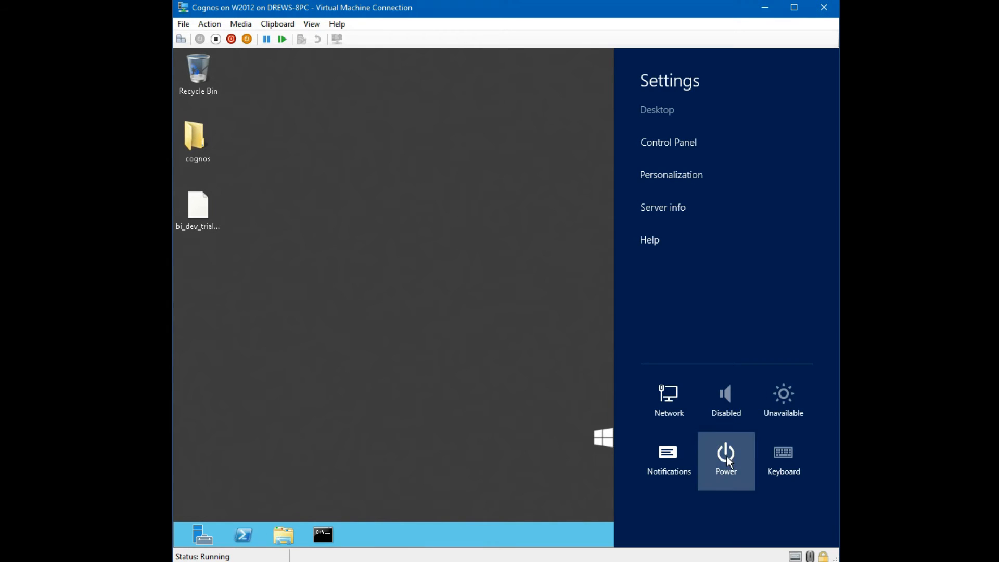
left_click(727, 456)
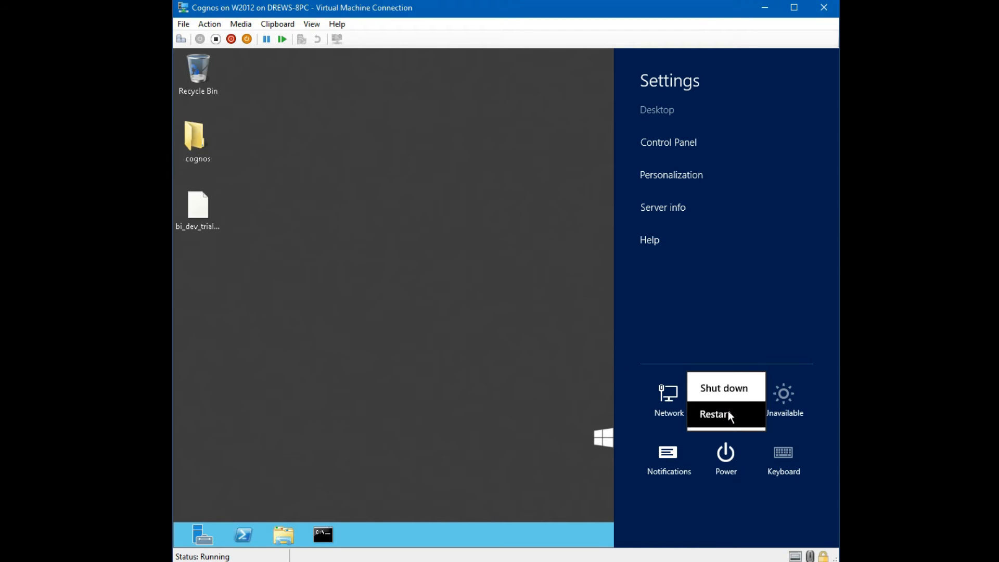
left_click(729, 414)
left_click(766, 411)
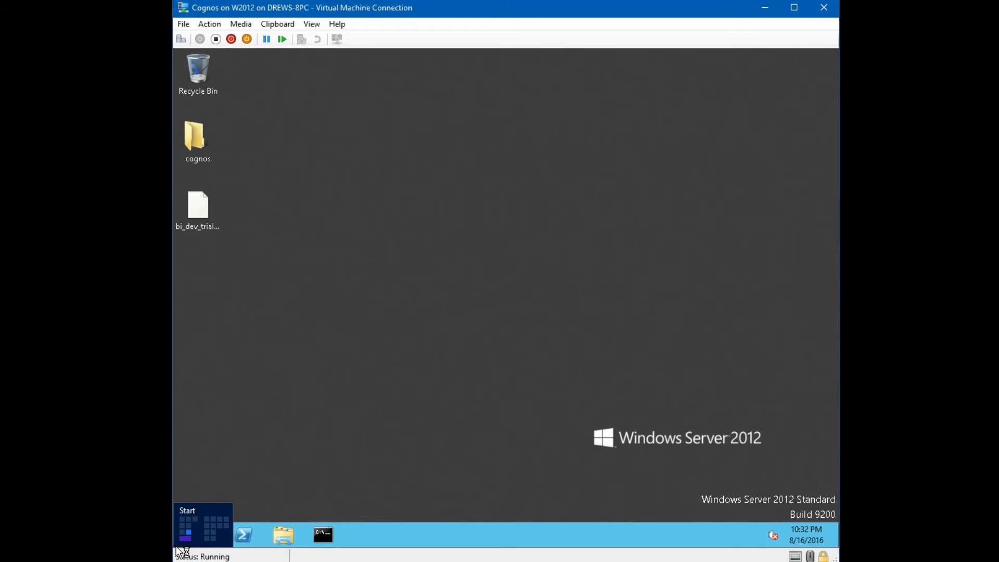
left_click(182, 546)
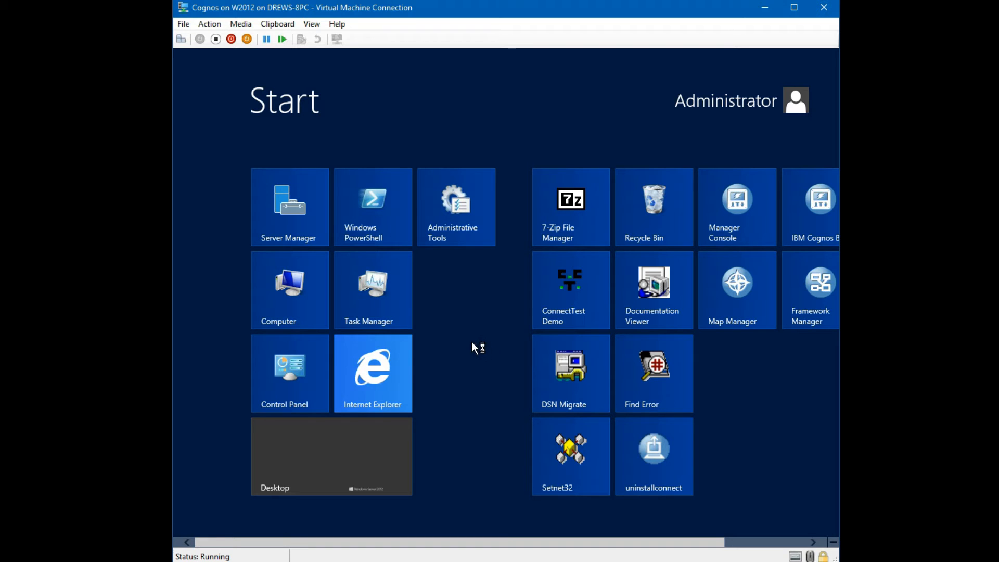
left_click(748, 228)
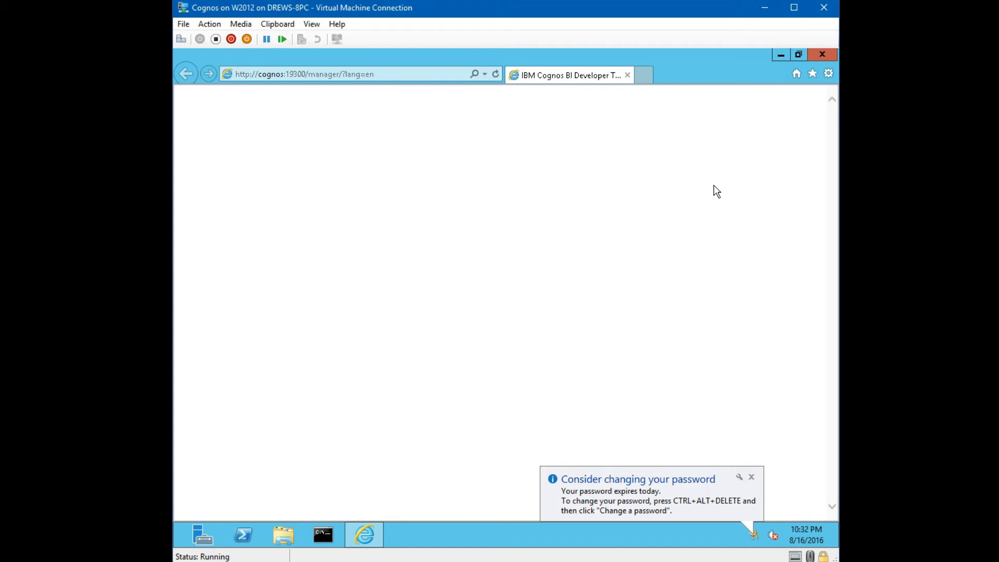
- Dismiss the password expiry notice and run services.msc from the administrator command prompt
left_click(752, 477)
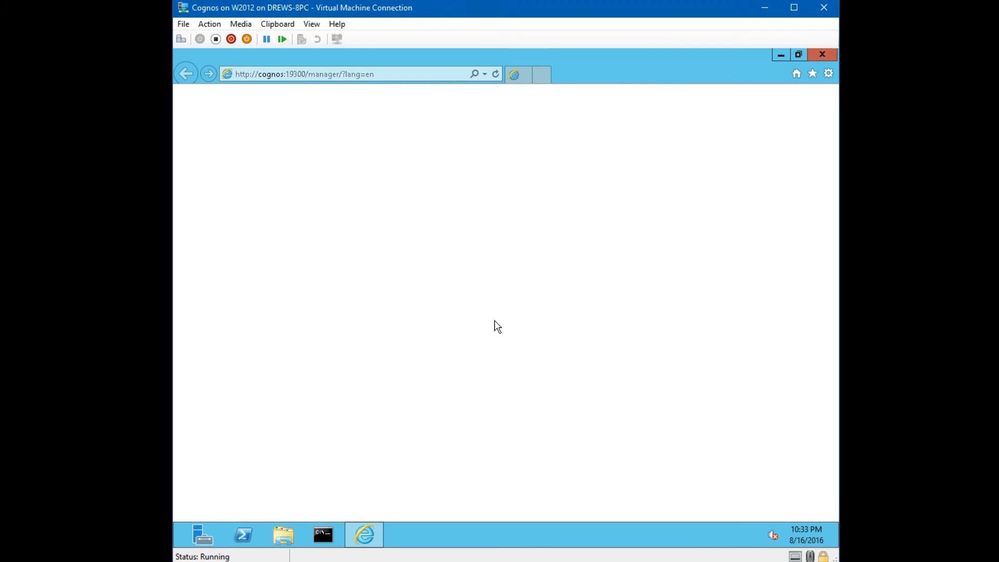
left_click(324, 538)
type("services.msc")
key("Return")
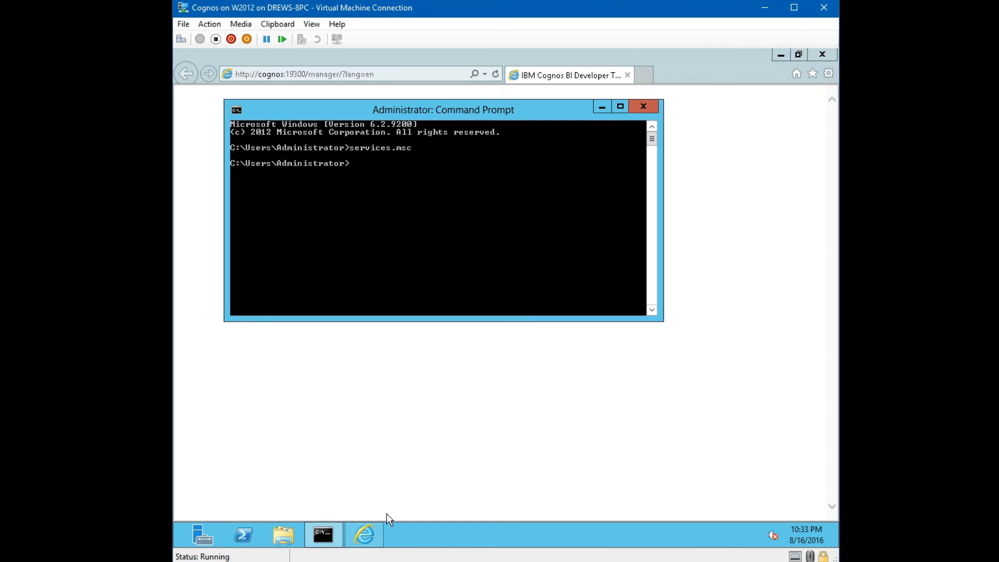
- In Standard view sorted by Startup Type, refresh to confirm IBM Cognos BI is Running, then minimize Services
left_click(643, 106)
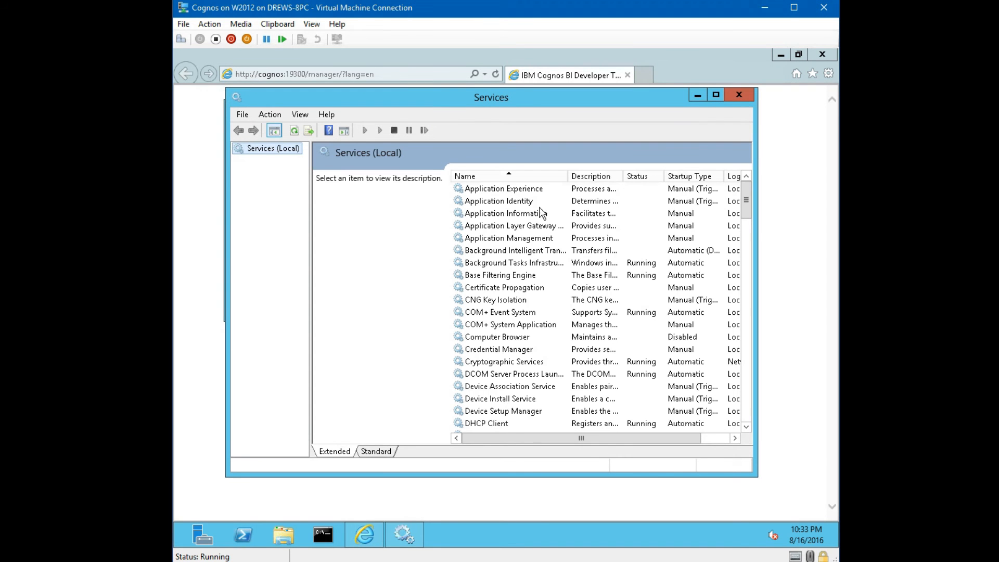
left_click(377, 453)
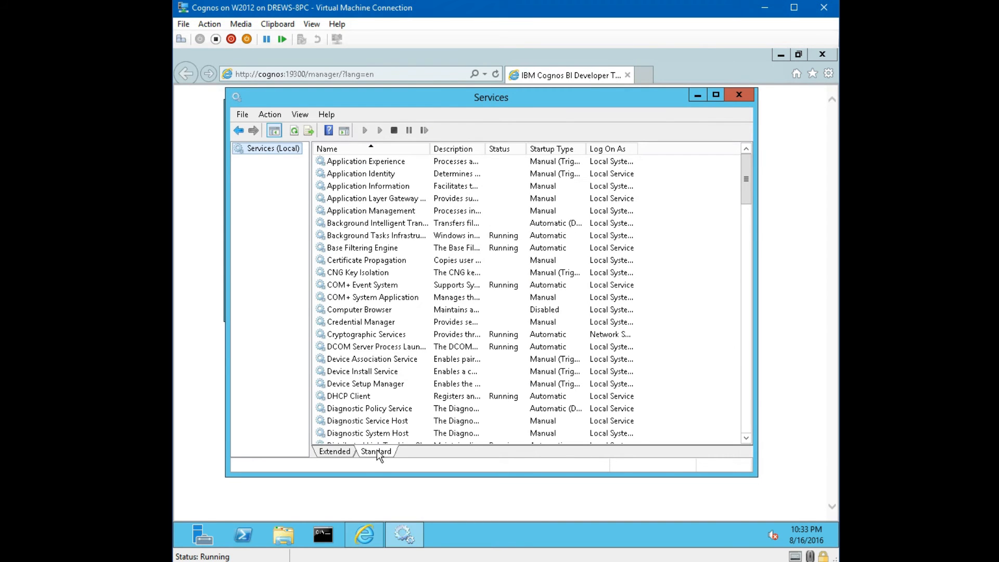
left_click(539, 152)
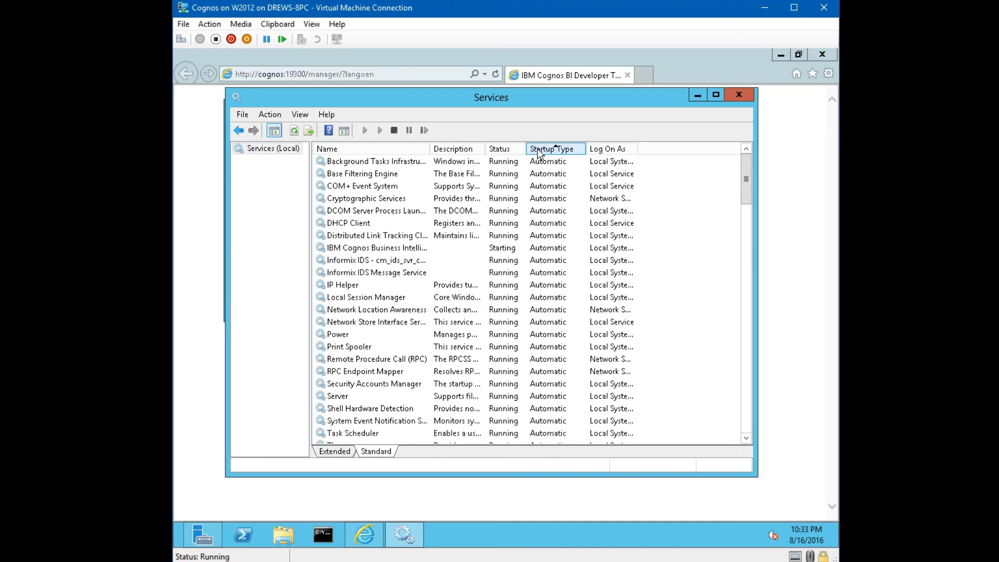
left_click_drag(431, 148, 462, 149)
left_click(450, 249)
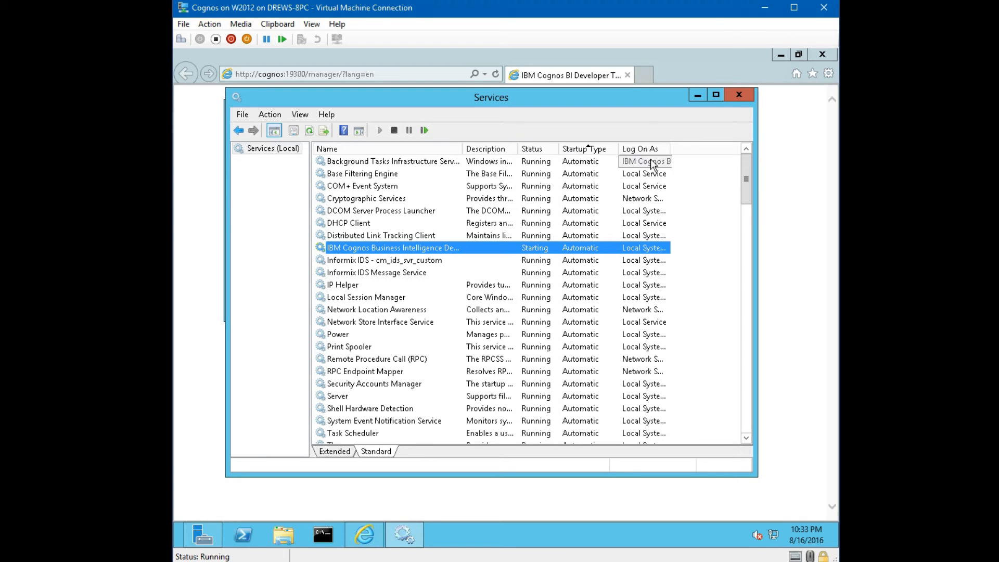
left_click_drag(644, 105, 674, 106)
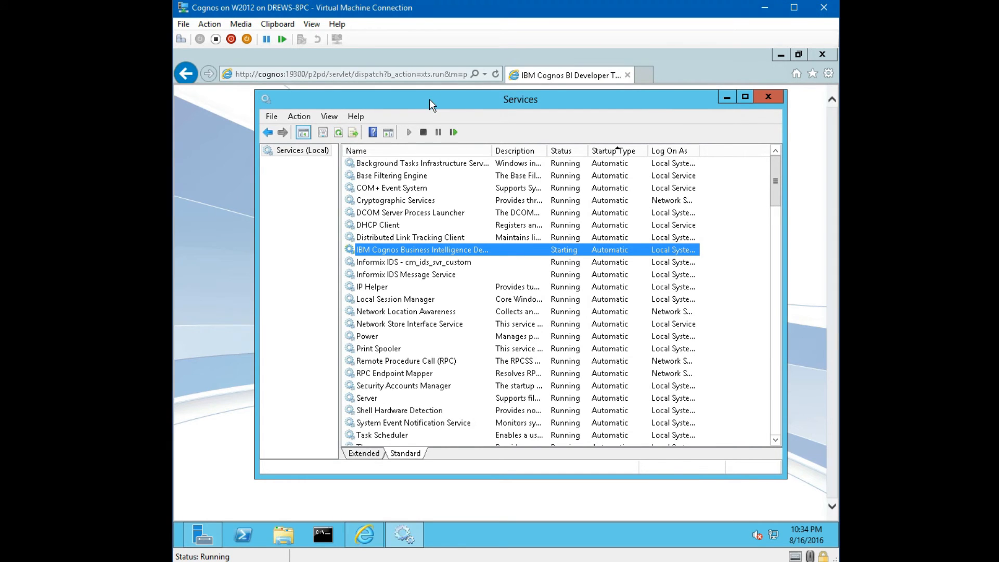
left_click(339, 133)
left_click(727, 98)
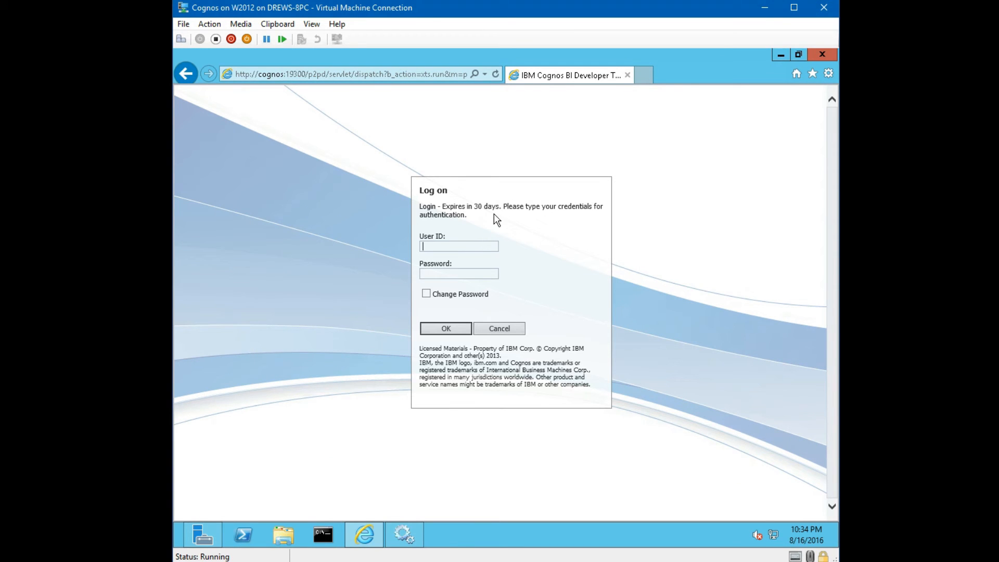
- Log on to Cognos as administrator with the administrator password
type("administrator")
key("Tab")
type("********")
key("Return")
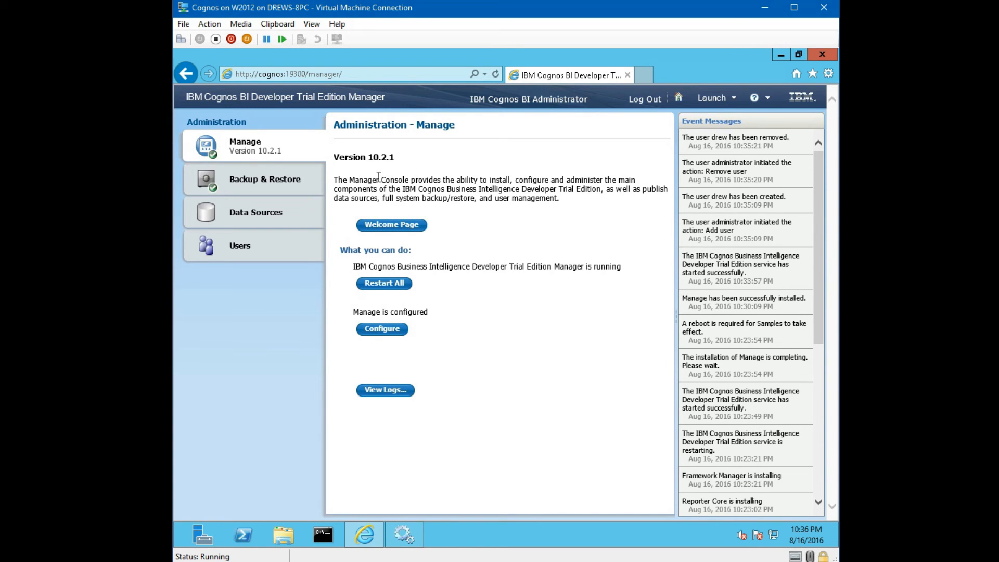
- Under Users, add a new user with a username, given name and confirmed password
left_click(253, 250)
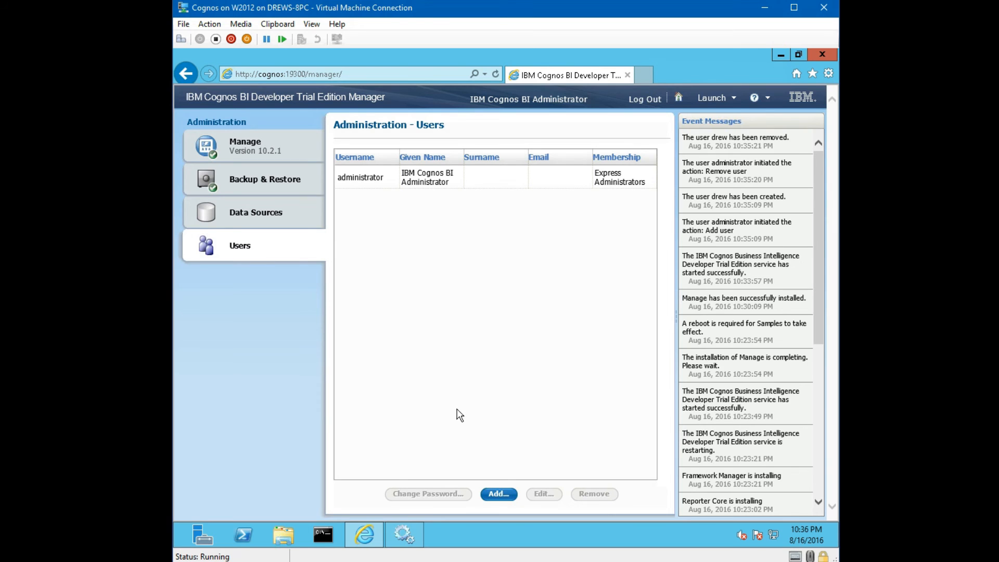
left_click(508, 495)
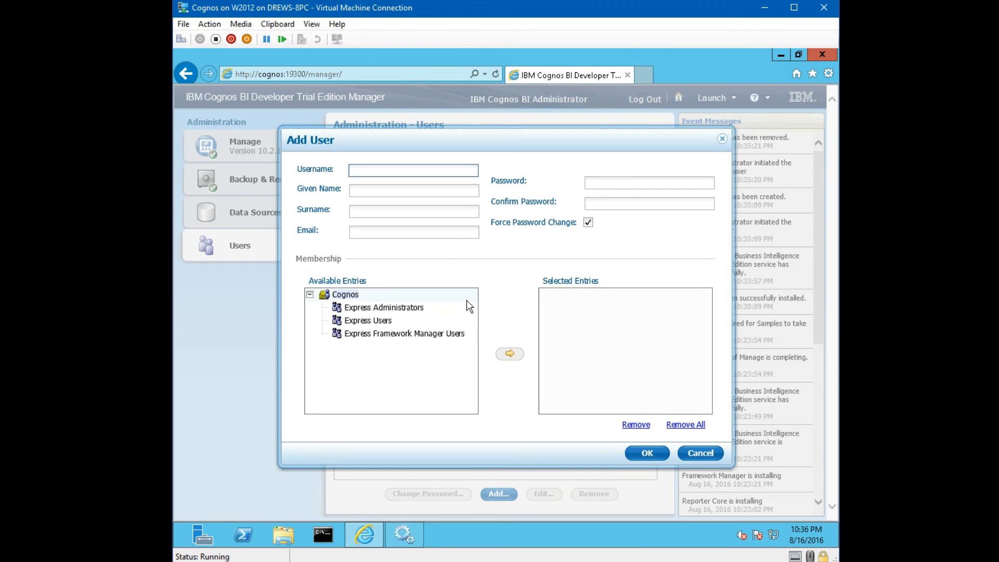
type("drew")
left_click(396, 191)
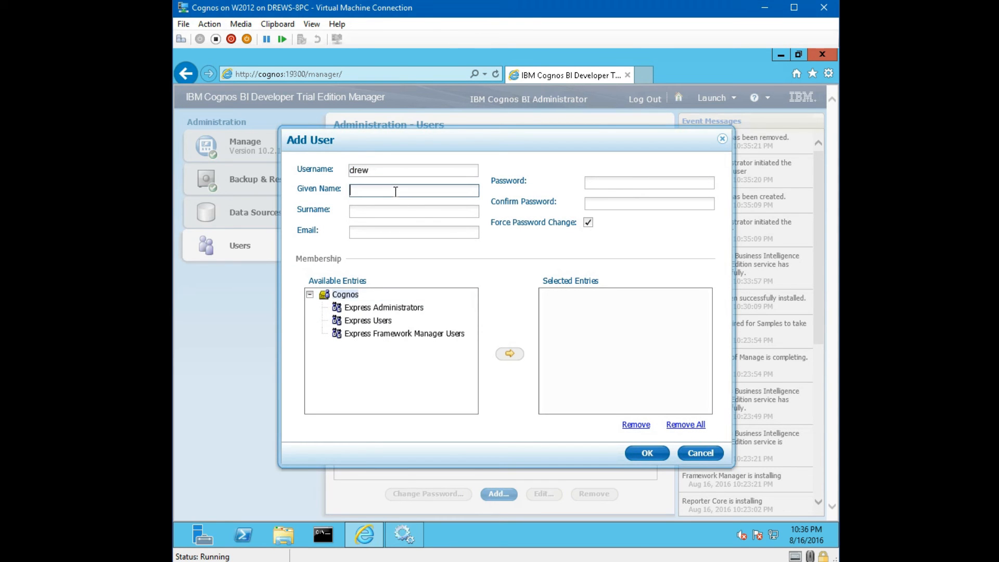
type("Drew")
left_click(600, 184)
type("drew••••")
key("Tab")
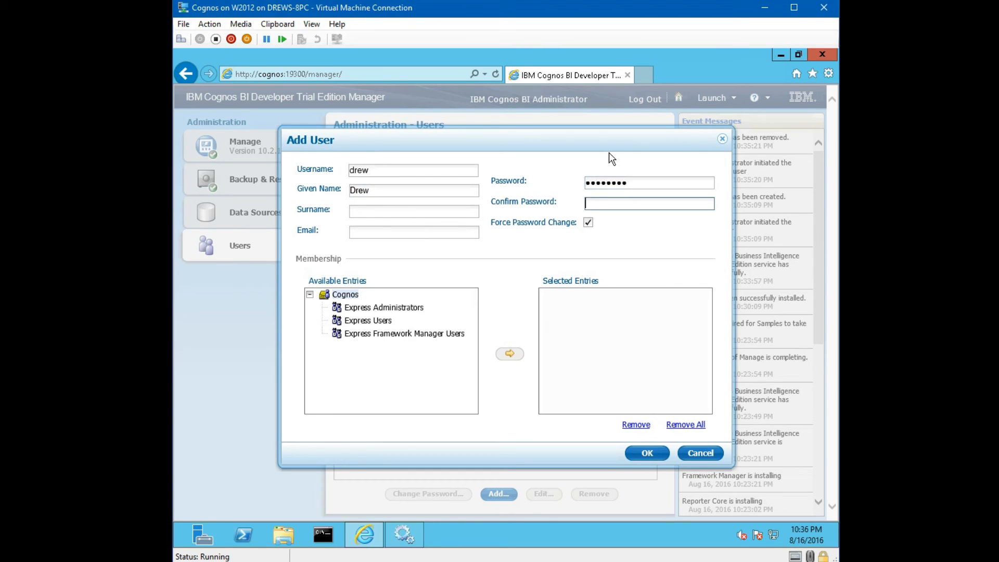
type("••••••••")
- Turn off Force Password Change, add the user to Express Users, and create the user
key("Tab")
key("space")
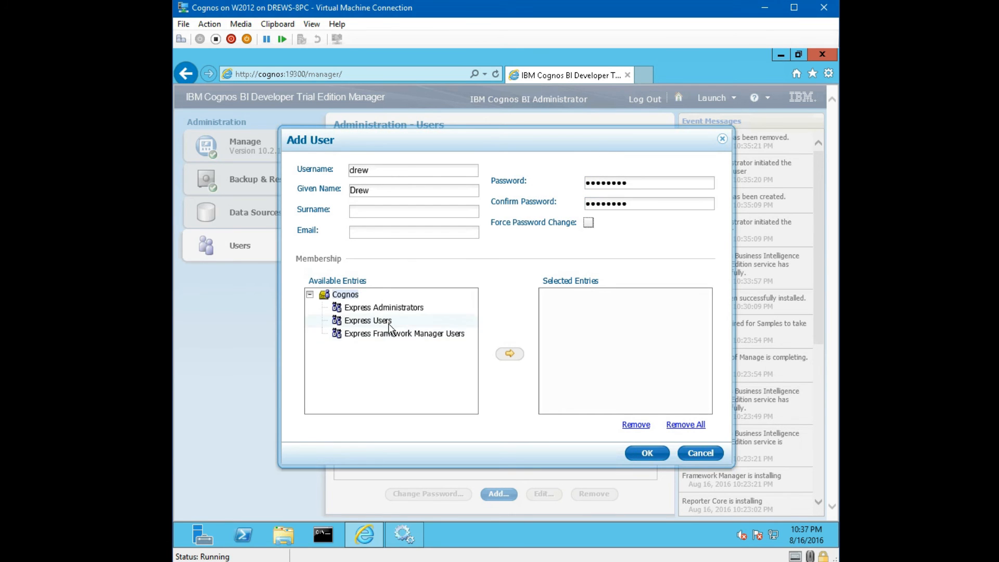
left_click(368, 320)
left_click(510, 355)
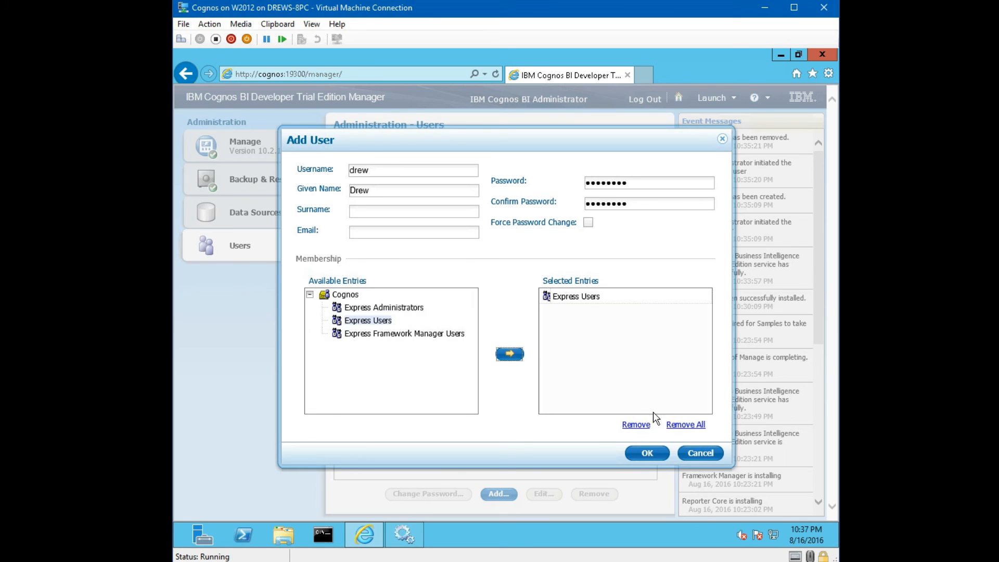
left_click(648, 454)
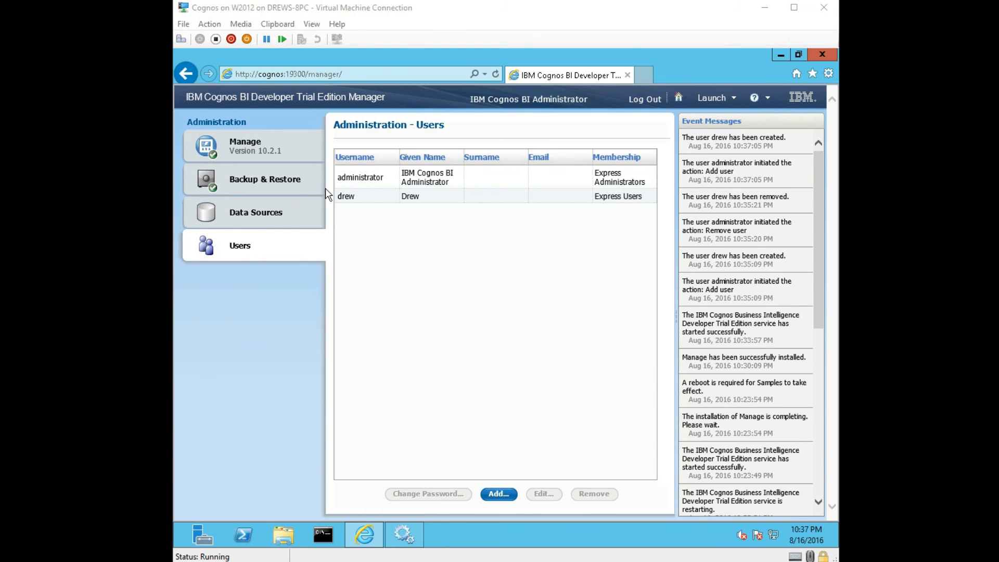
- From Manage, go to the Welcome Page and launch My Workspaces to open a blank Cognos Workspace
left_click(255, 141)
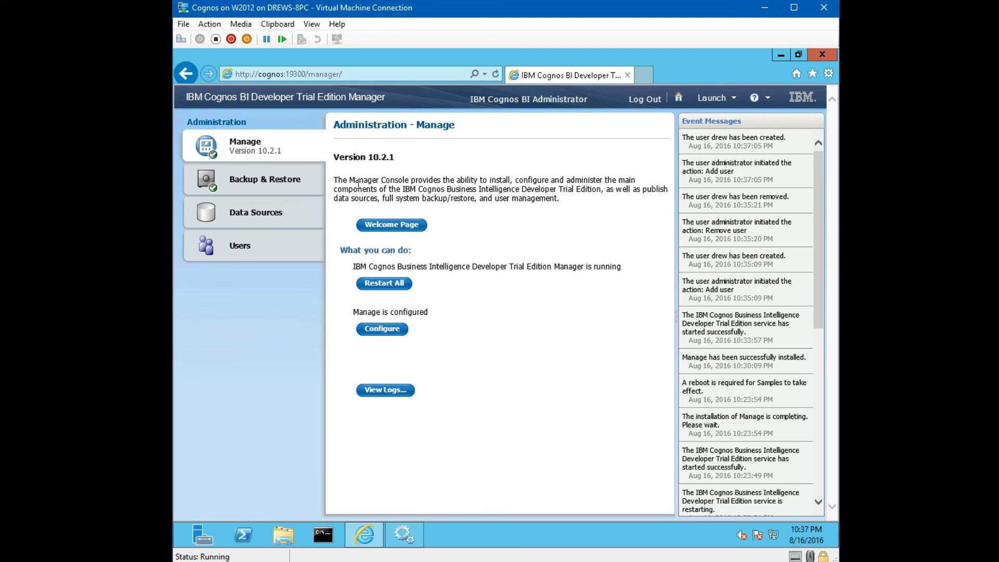
left_click(393, 227)
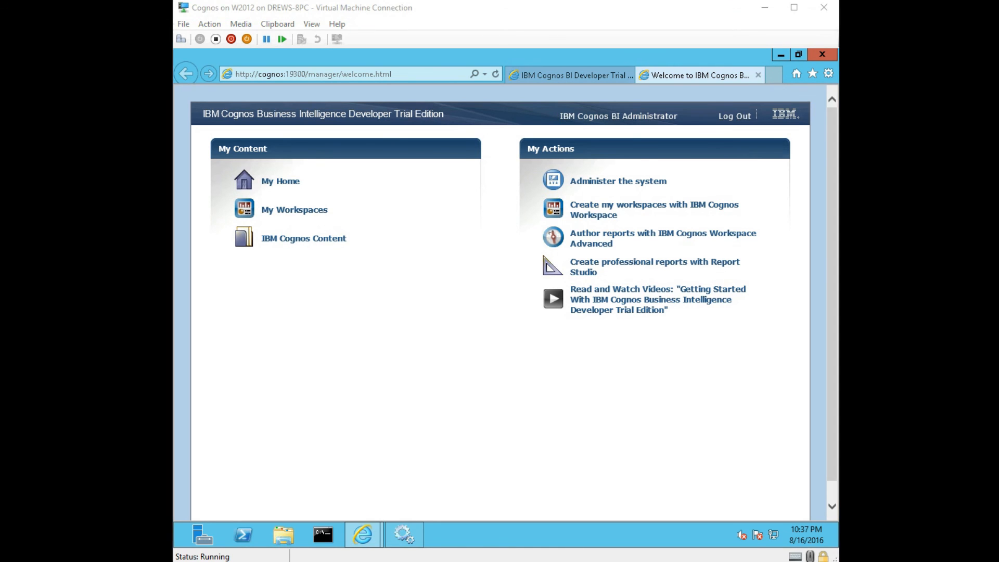
left_click(316, 213)
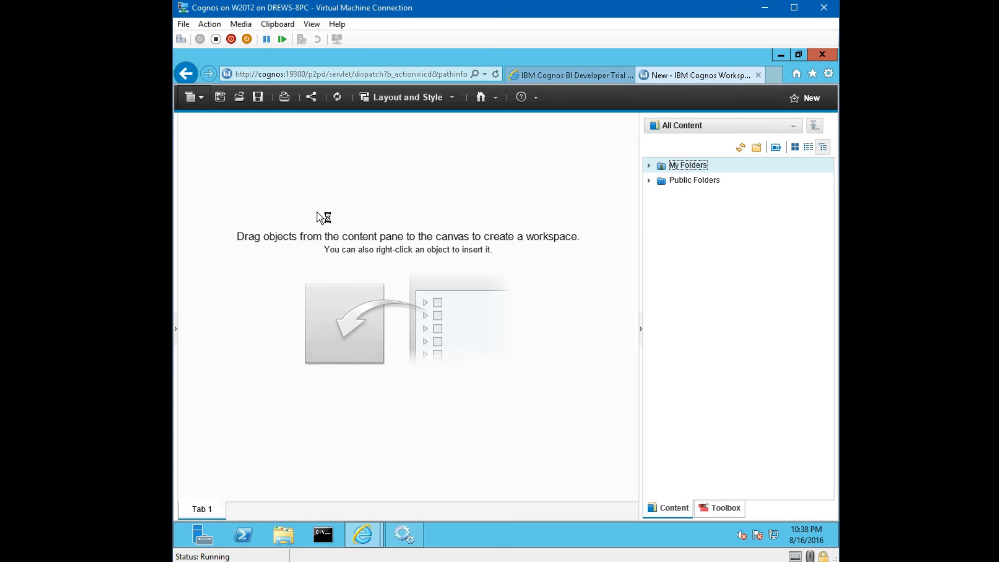
- Open the Tabbed Workspace sample from Public Folders > Samples > Models > Cognos Workspace Samples
left_click(203, 100)
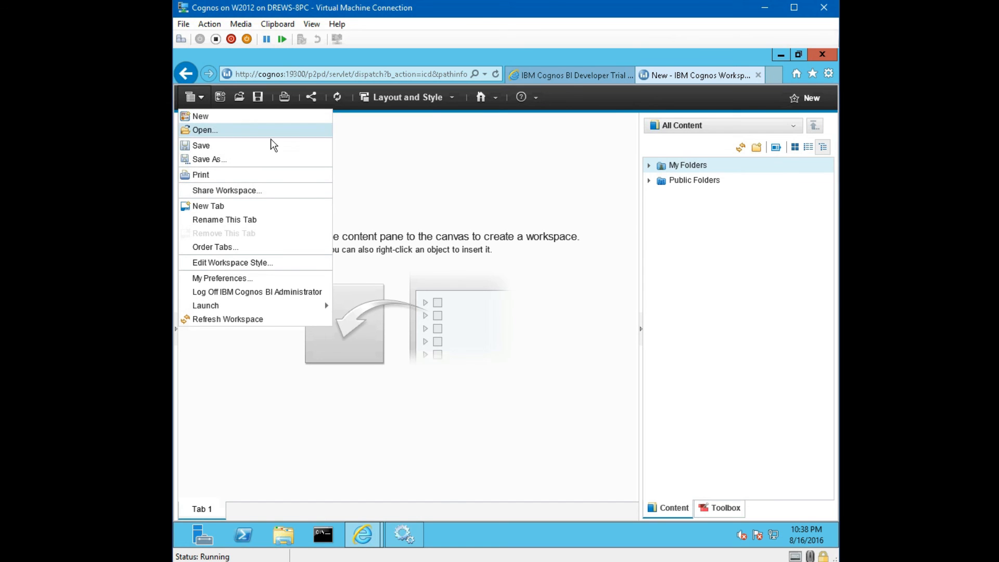
left_click(262, 133)
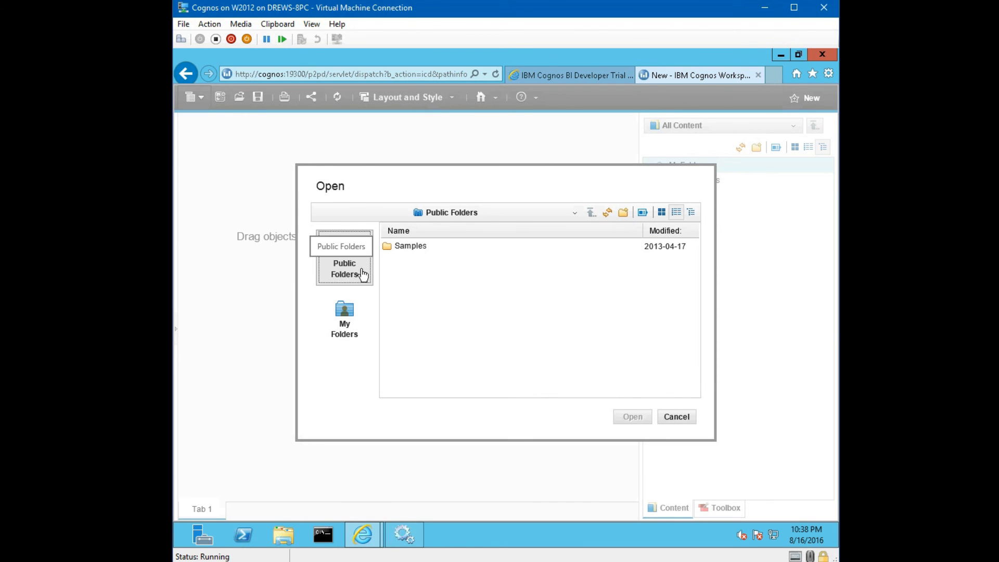
double_click(423, 251)
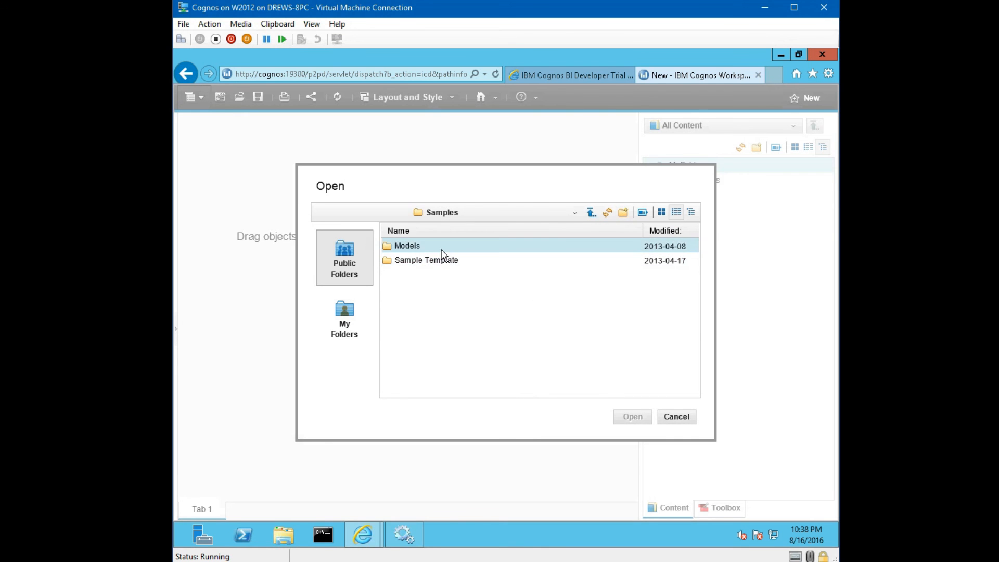
double_click(441, 248)
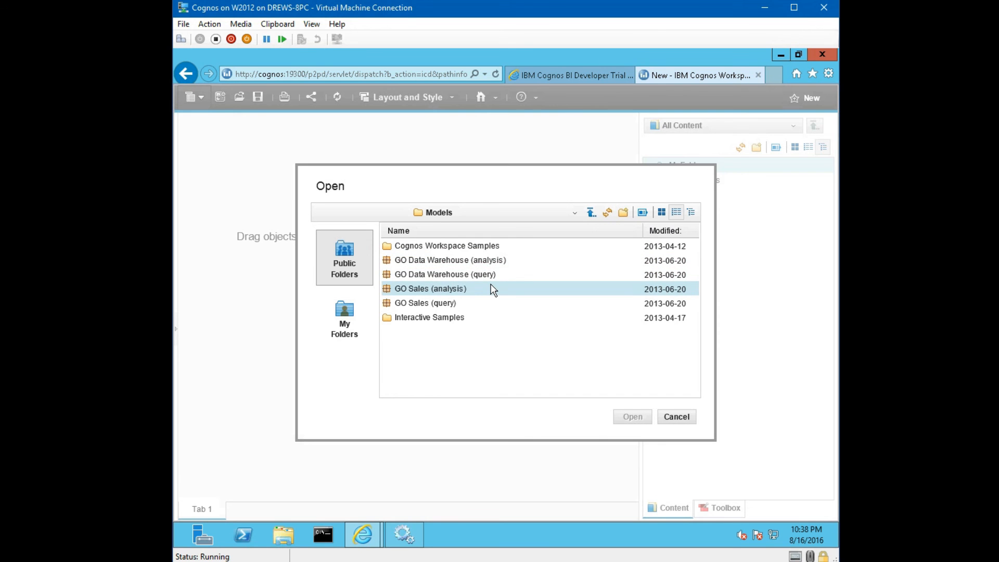
double_click(489, 247)
left_click(486, 333)
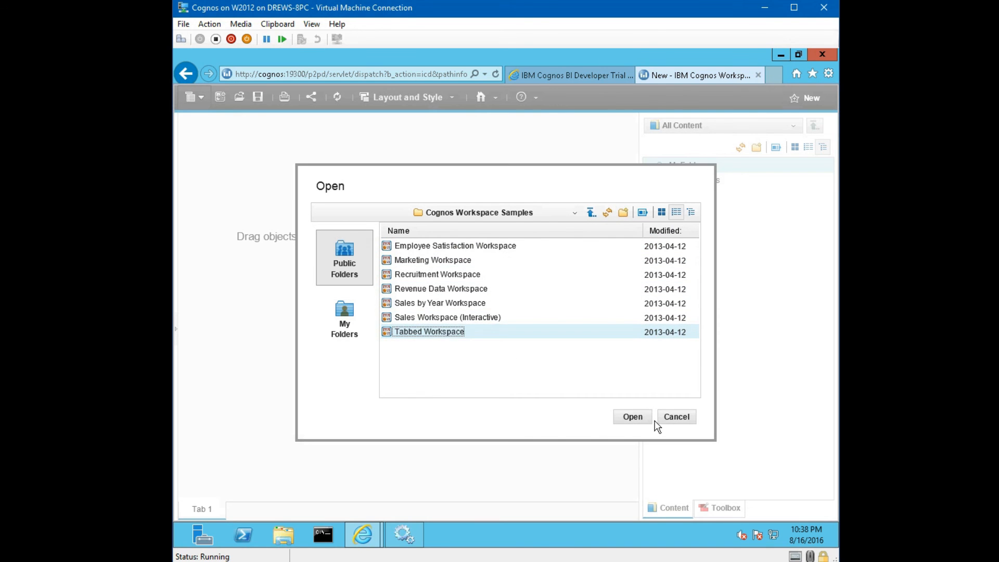
left_click(636, 418)
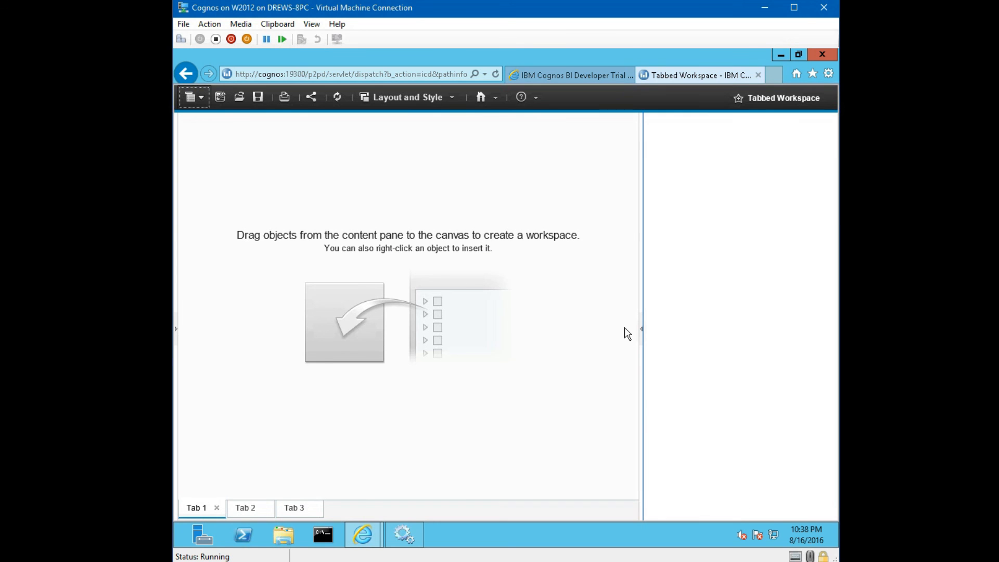